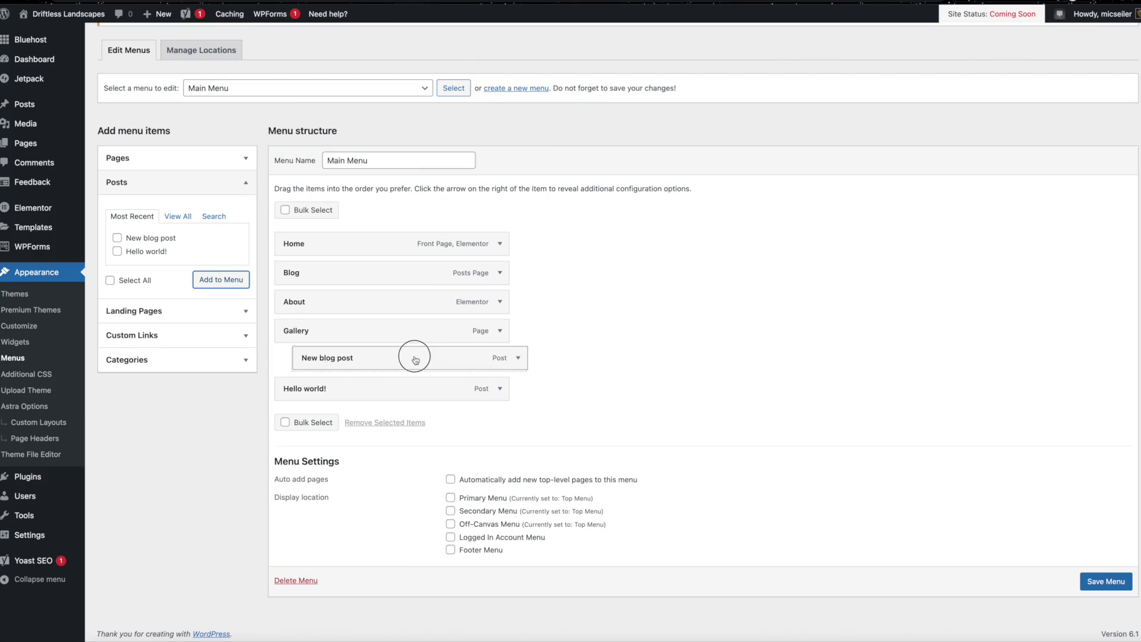
{"action": "left_click_drag", "start_coordinate": [408, 362], "coordinate": [417, 325]}
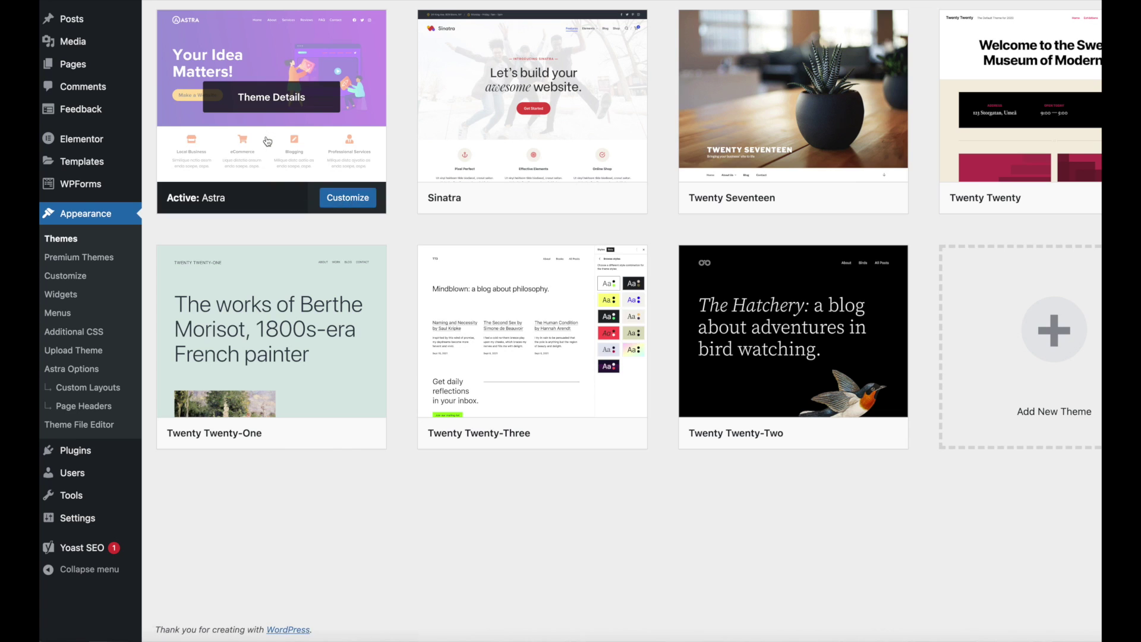
{"action": "left_click", "coordinate": [267, 141]}
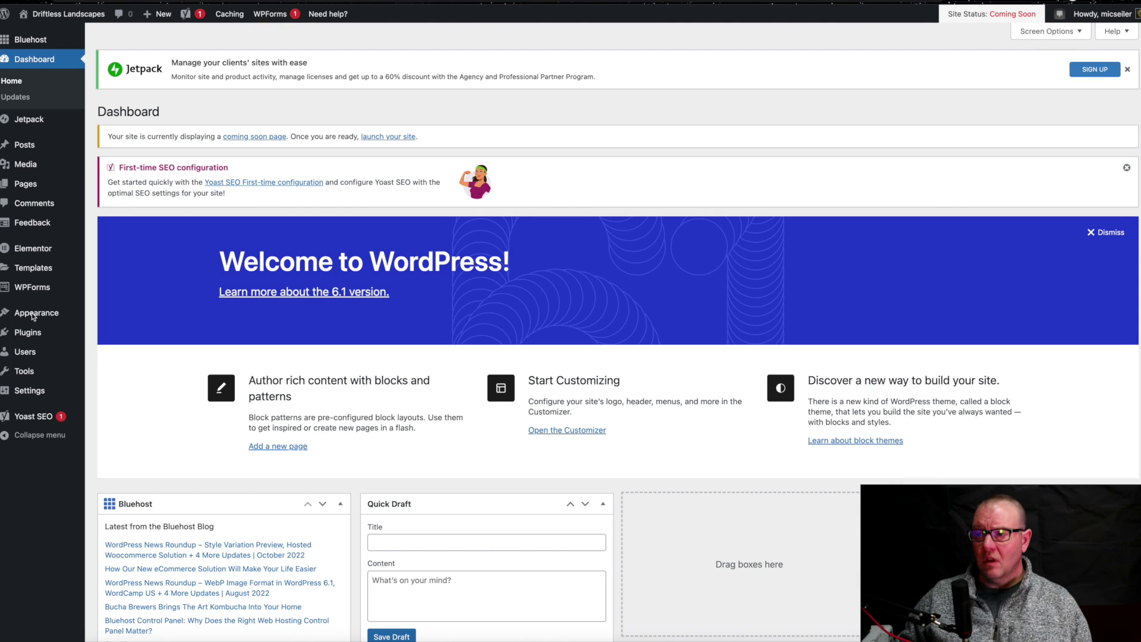
Step: Open the site's menu management page and review which menu is assigned to each theme location, returning to menu editing
{"action": "mouse_move", "coordinate": [72, 320]}
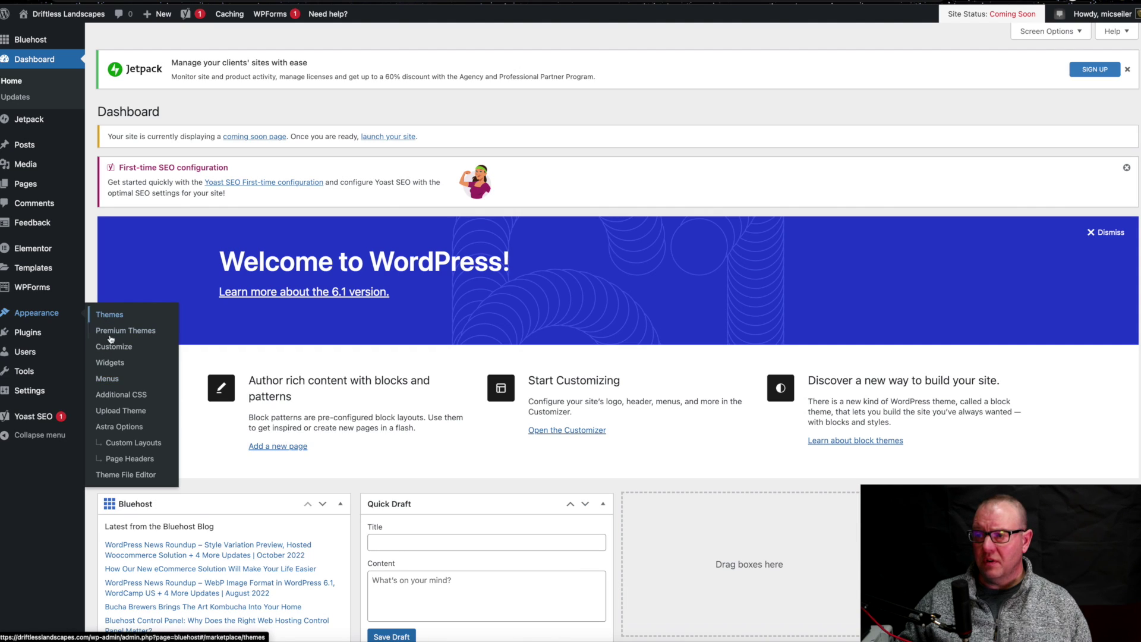
{"action": "left_click", "coordinate": [108, 379]}
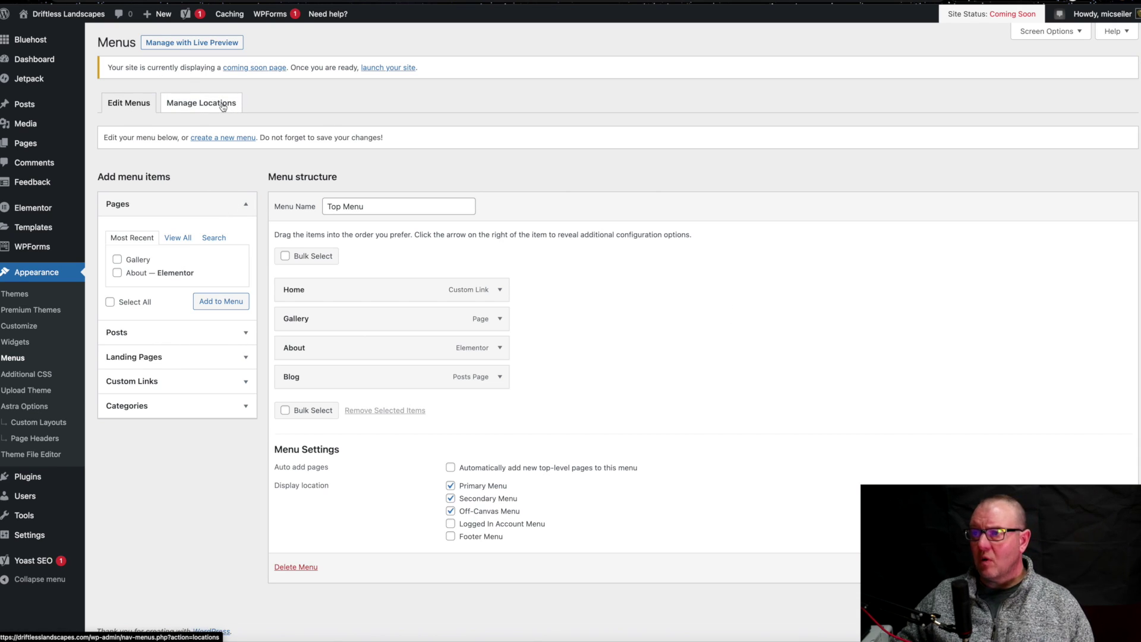
{"action": "left_click", "coordinate": [187, 107]}
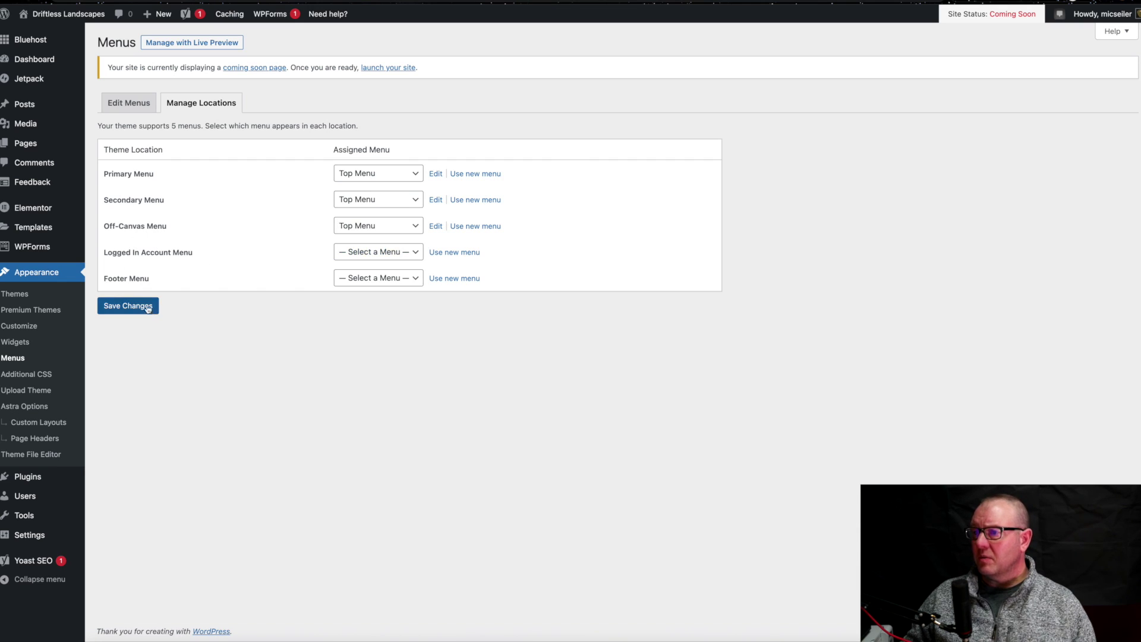
{"action": "left_click", "coordinate": [130, 104]}
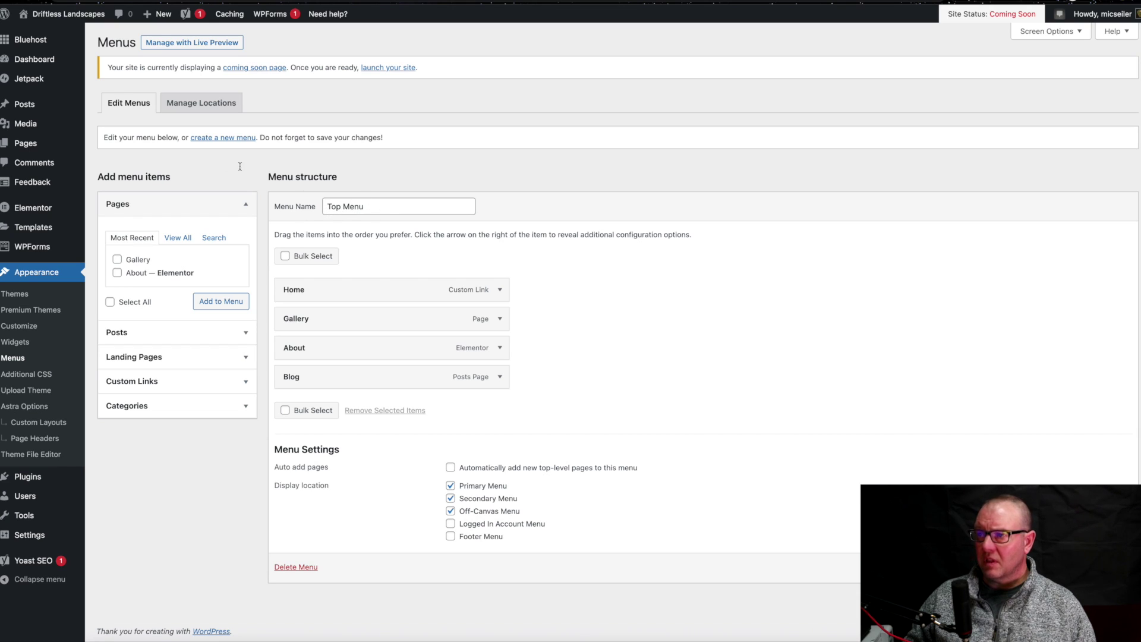
Step: Create a new navigation menu named Main Menu
{"action": "left_click", "coordinate": [233, 138]}
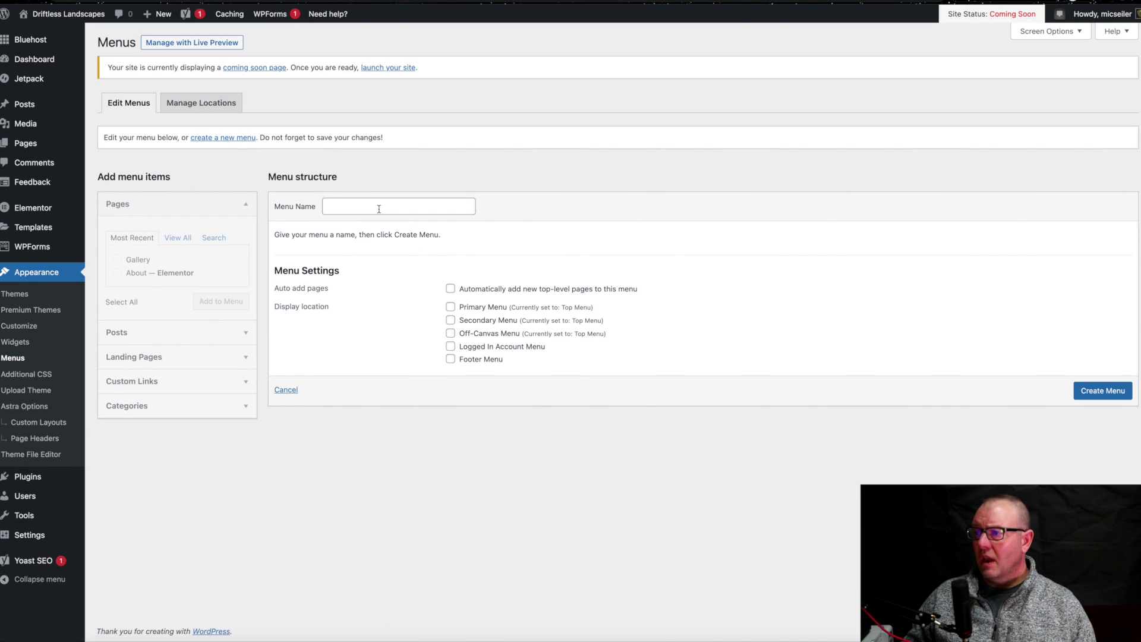
{"action": "left_click", "coordinate": [379, 209]}
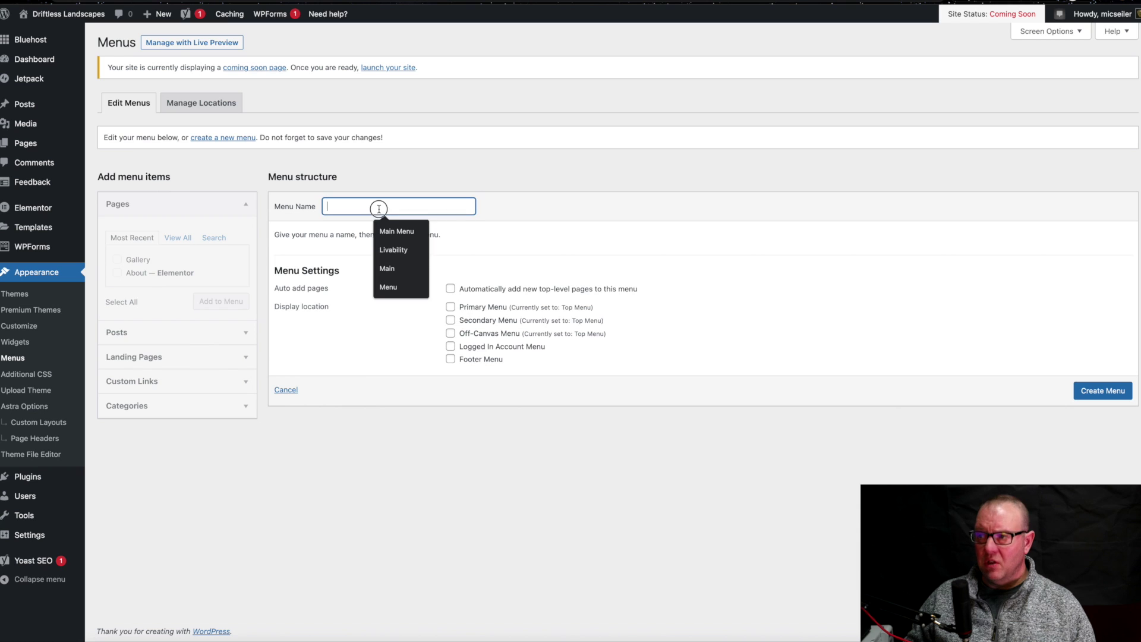
{"action": "left_click", "coordinate": [403, 230]}
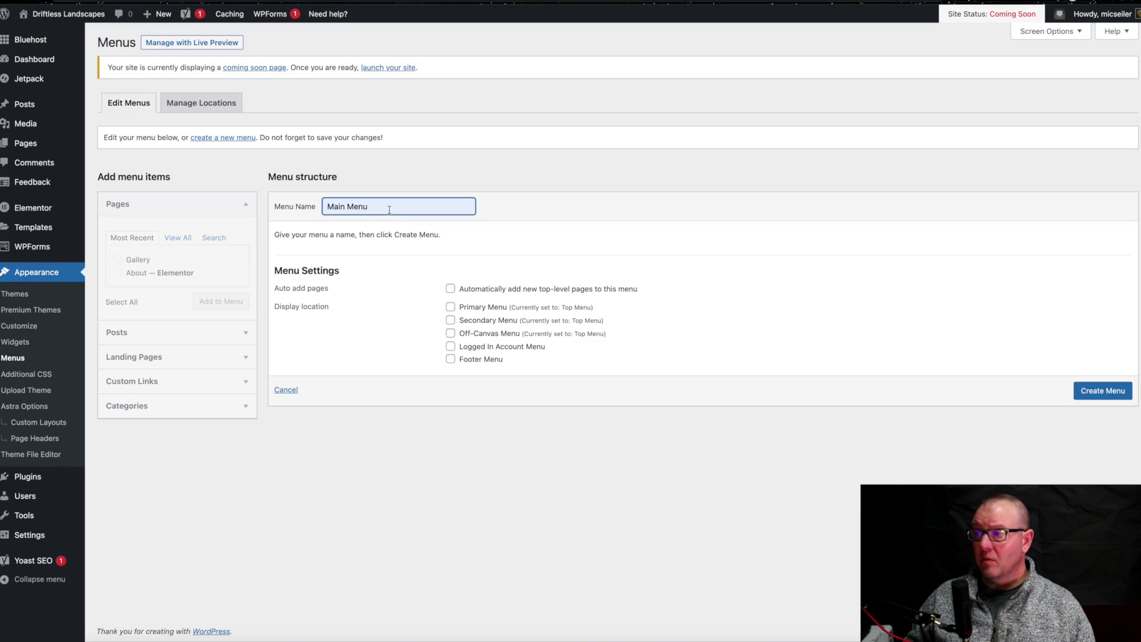
{"action": "left_click", "coordinate": [1090, 395]}
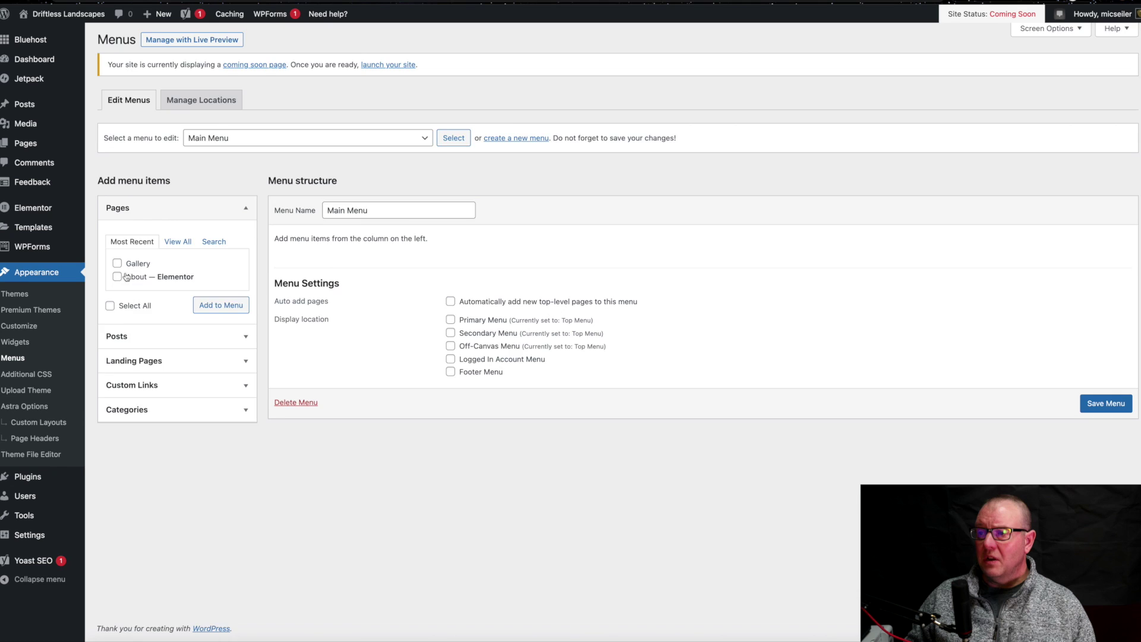
Step: Add the Home, Blog, About and Gallery pages to Main Menu
{"action": "left_click", "coordinate": [178, 246]}
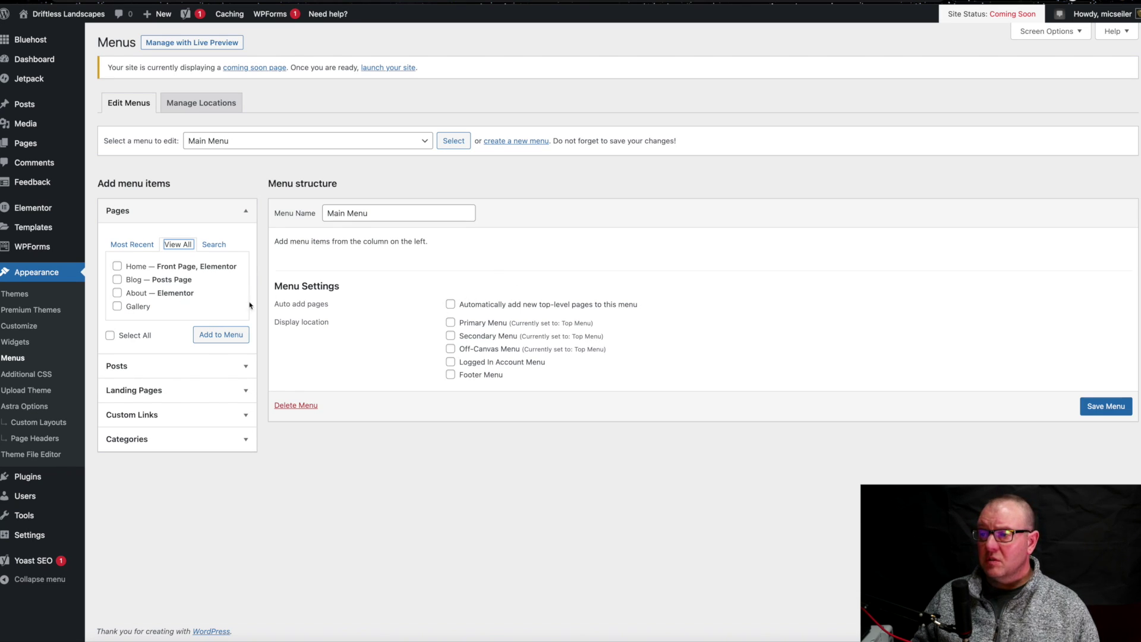
{"action": "left_click", "coordinate": [117, 266]}
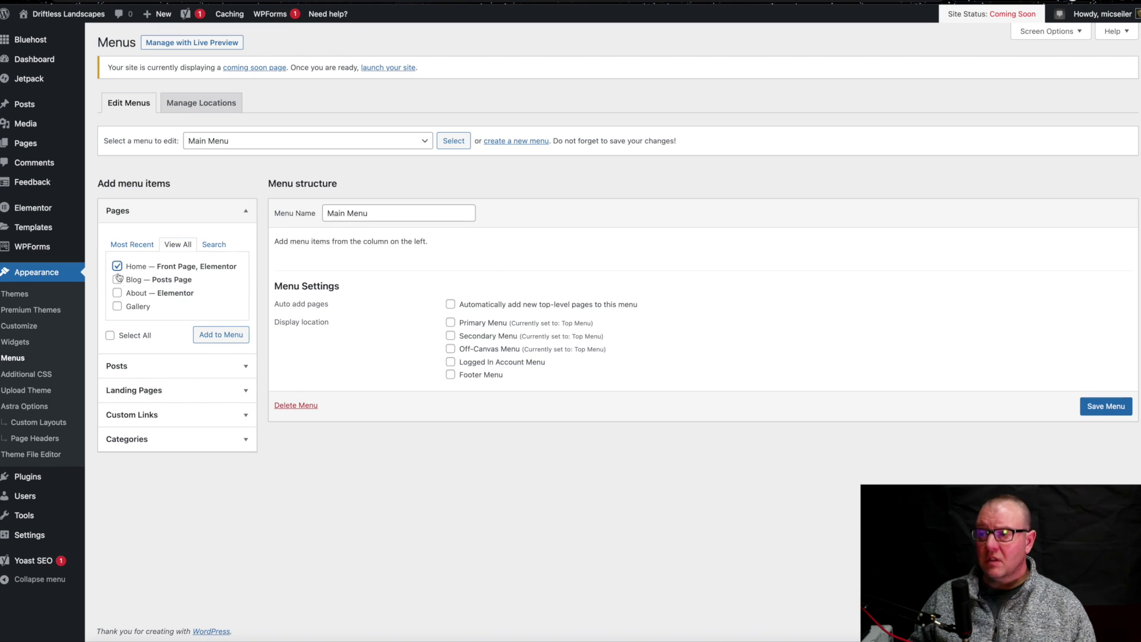
{"action": "left_click", "coordinate": [117, 279]}
{"action": "left_click", "coordinate": [117, 293]}
{"action": "left_click", "coordinate": [117, 307]}
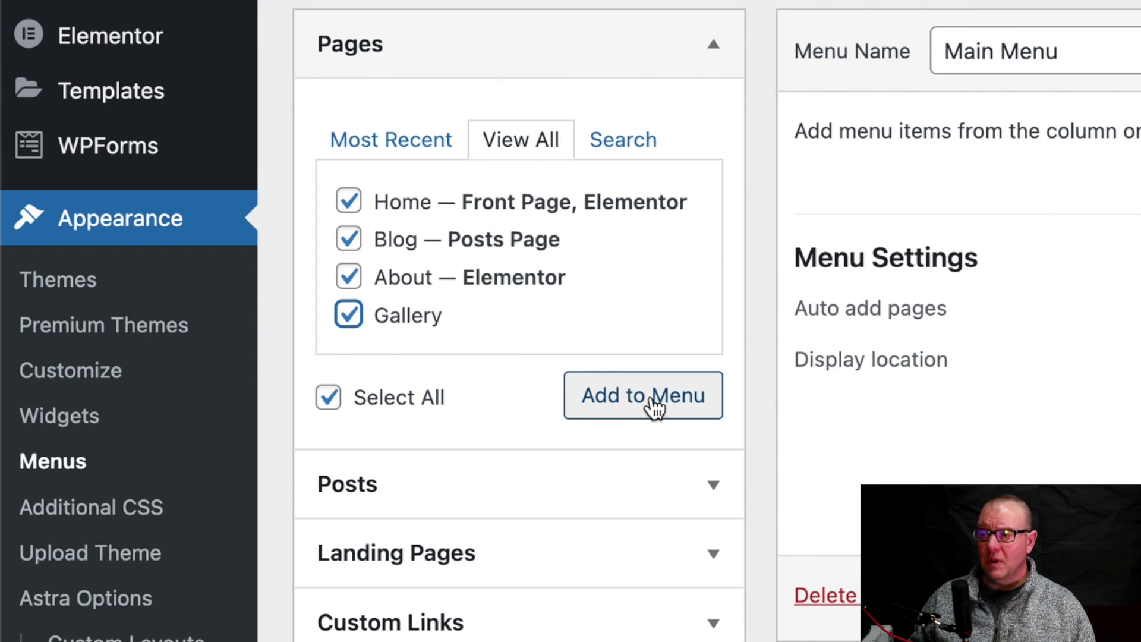
{"action": "left_click", "coordinate": [654, 404]}
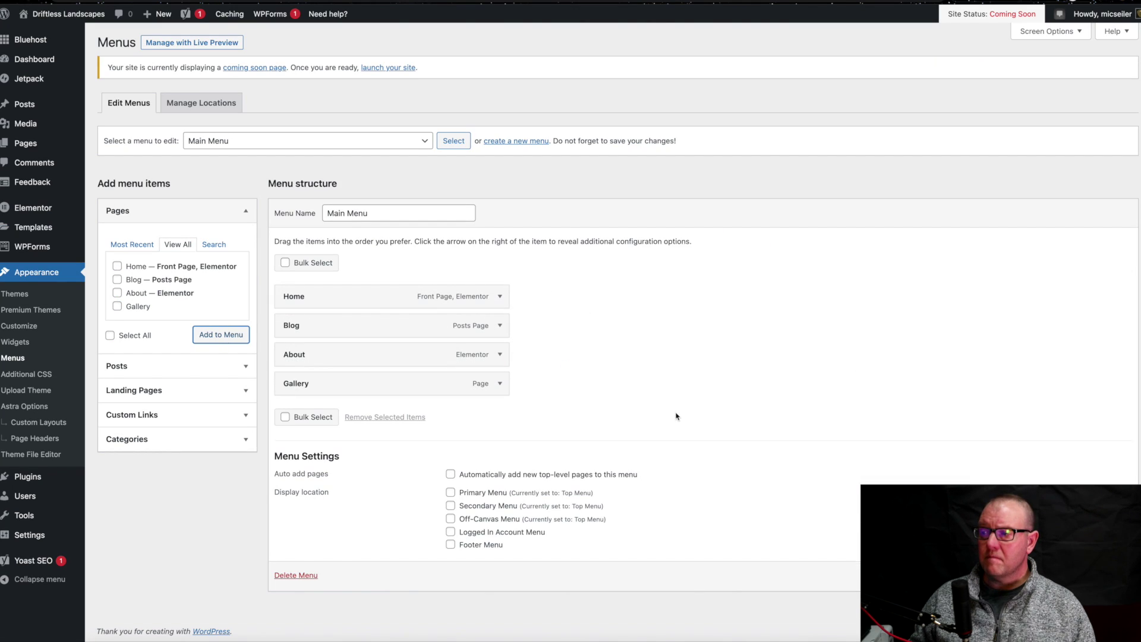
Step: Examine the item settings of the Home and Blog menu entries, including navigation label and move options, and collapse them again
{"action": "left_click", "coordinate": [501, 297]}
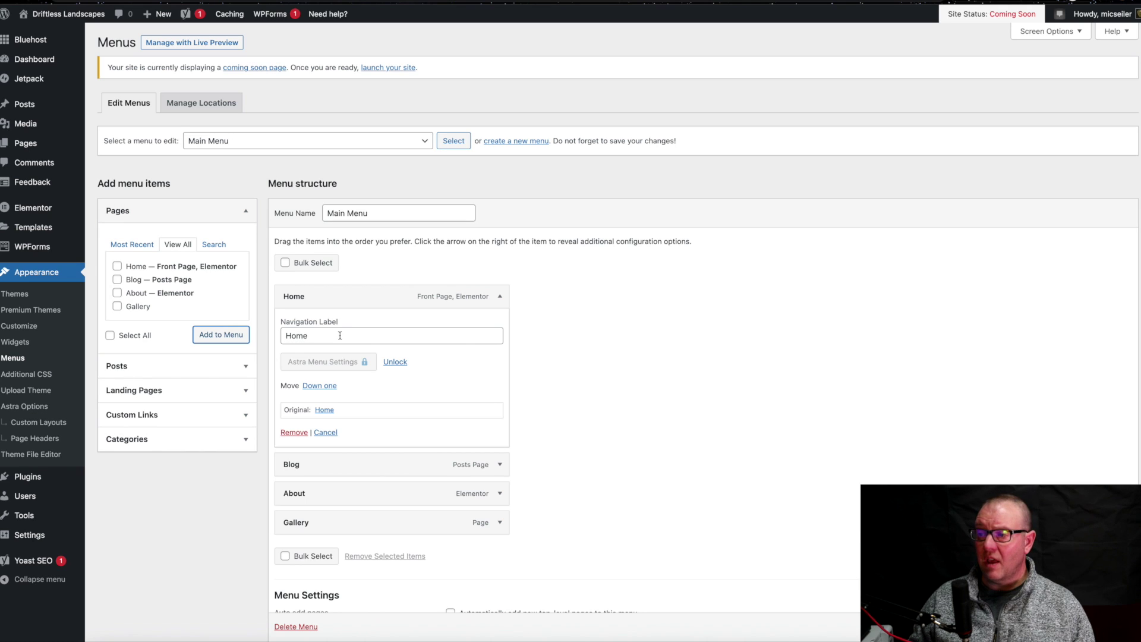
{"action": "left_click", "coordinate": [501, 465]}
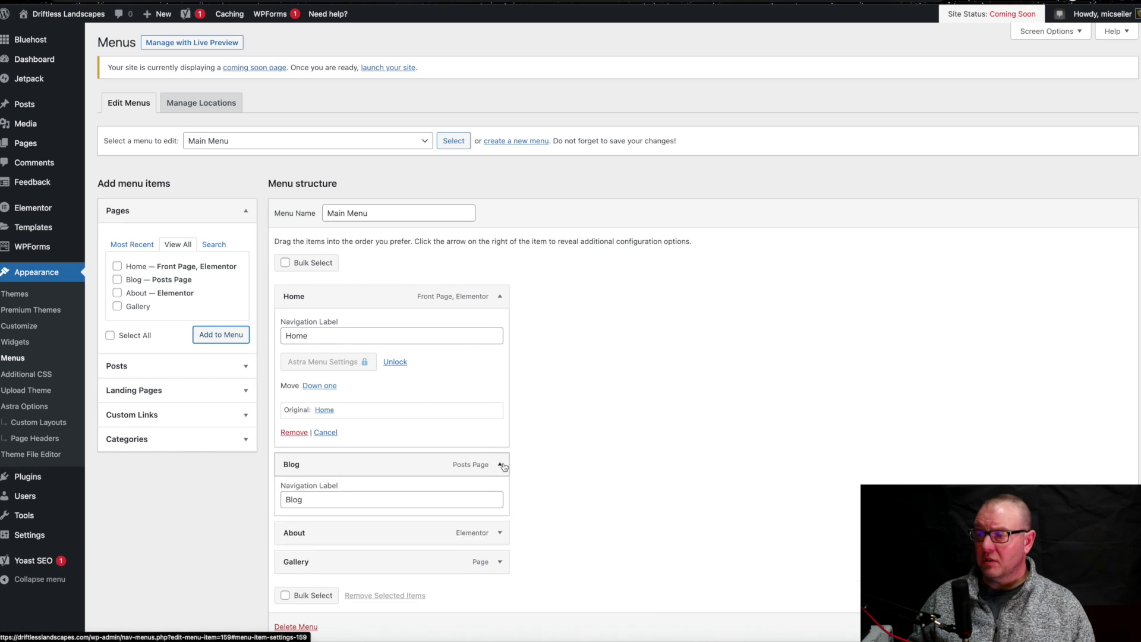
{"action": "scroll", "coordinate": [450, 454], "scroll_direction": "down", "scroll_amount": 3}
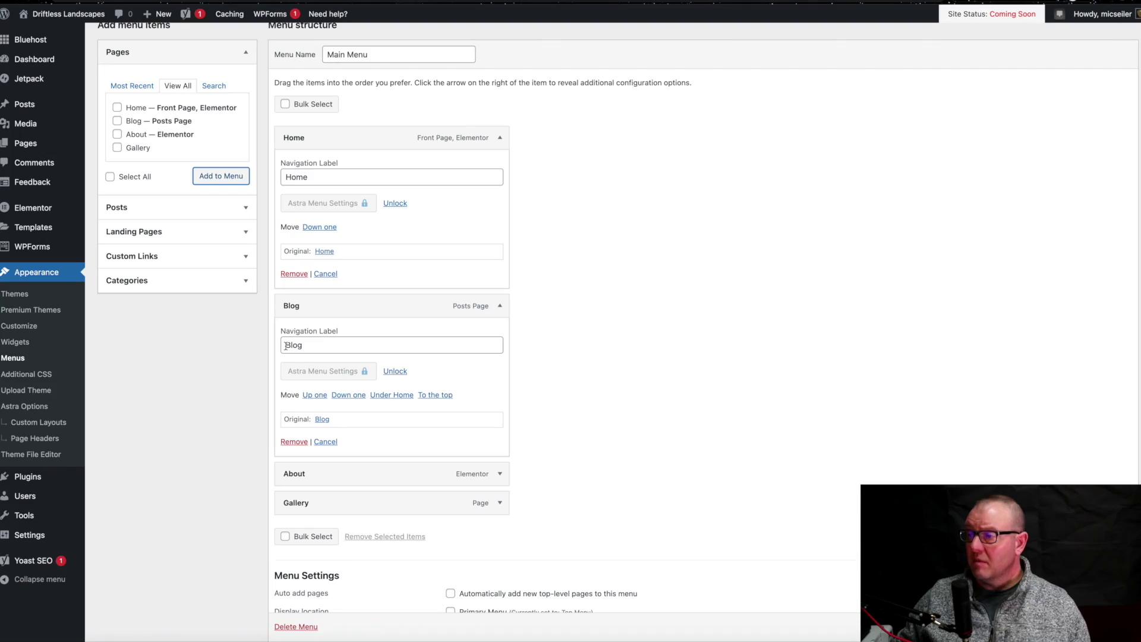
{"action": "scroll", "coordinate": [500, 310], "scroll_direction": "up", "scroll_amount": 1}
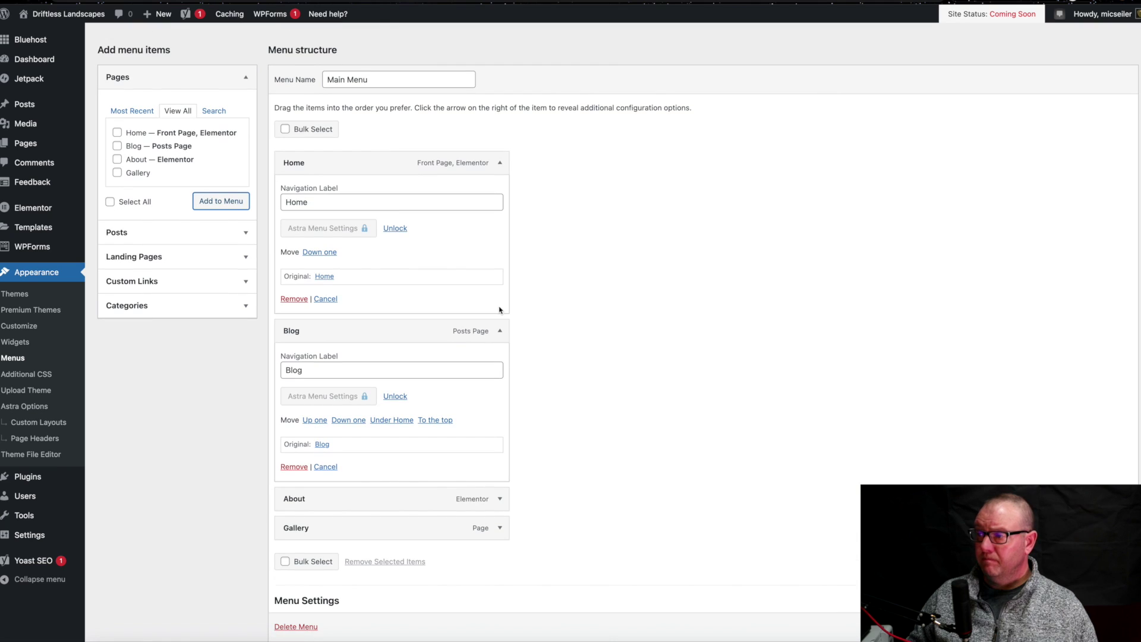
{"action": "left_click", "coordinate": [500, 332]}
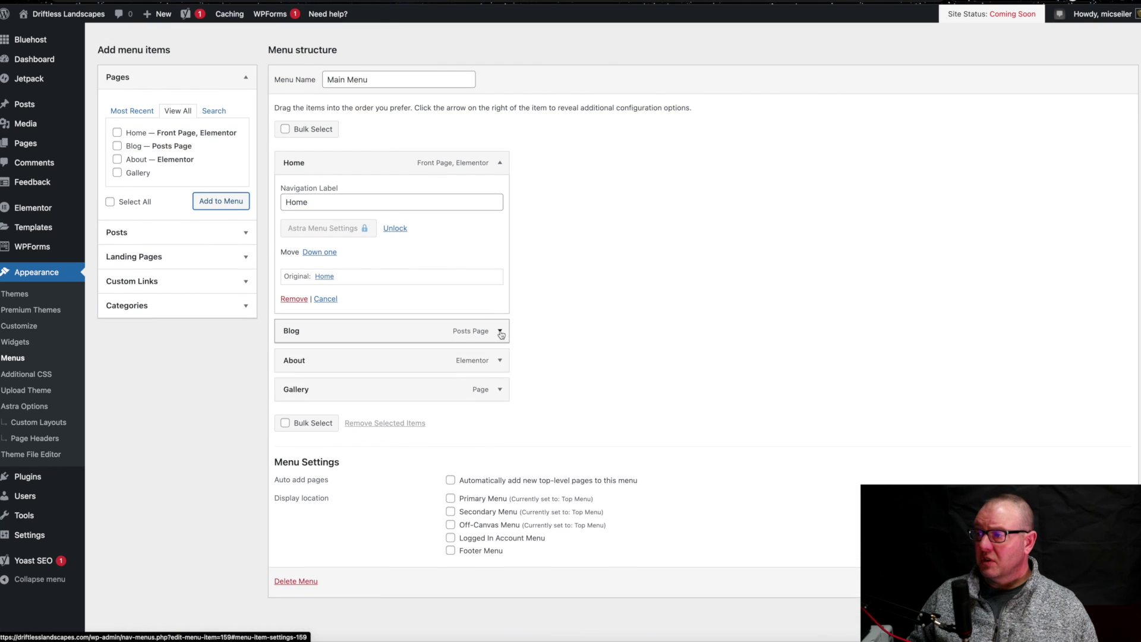
{"action": "left_click", "coordinate": [500, 163]}
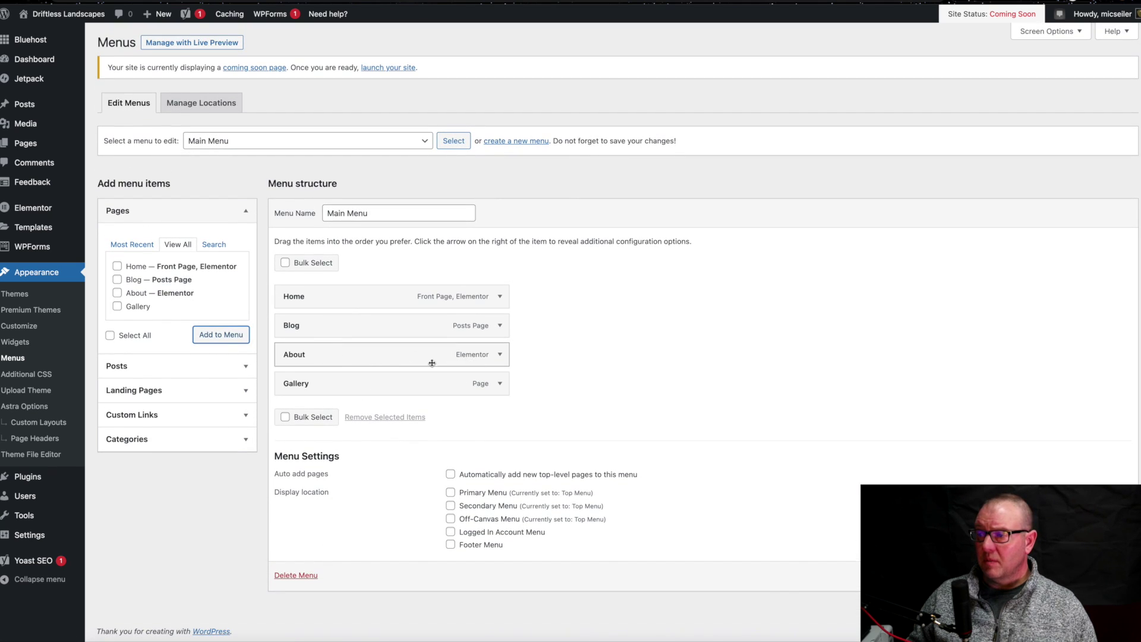
Step: Add the posts New blog post and Hello world! to Main Menu
{"action": "left_click", "coordinate": [246, 367]}
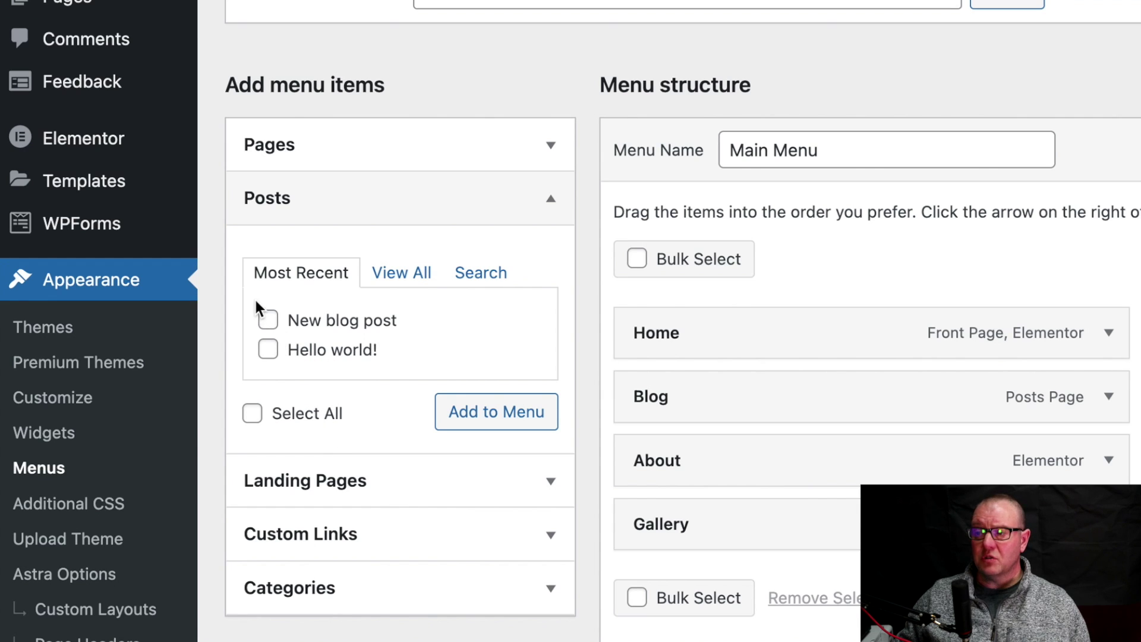
{"action": "left_click", "coordinate": [268, 320]}
{"action": "left_click", "coordinate": [268, 350]}
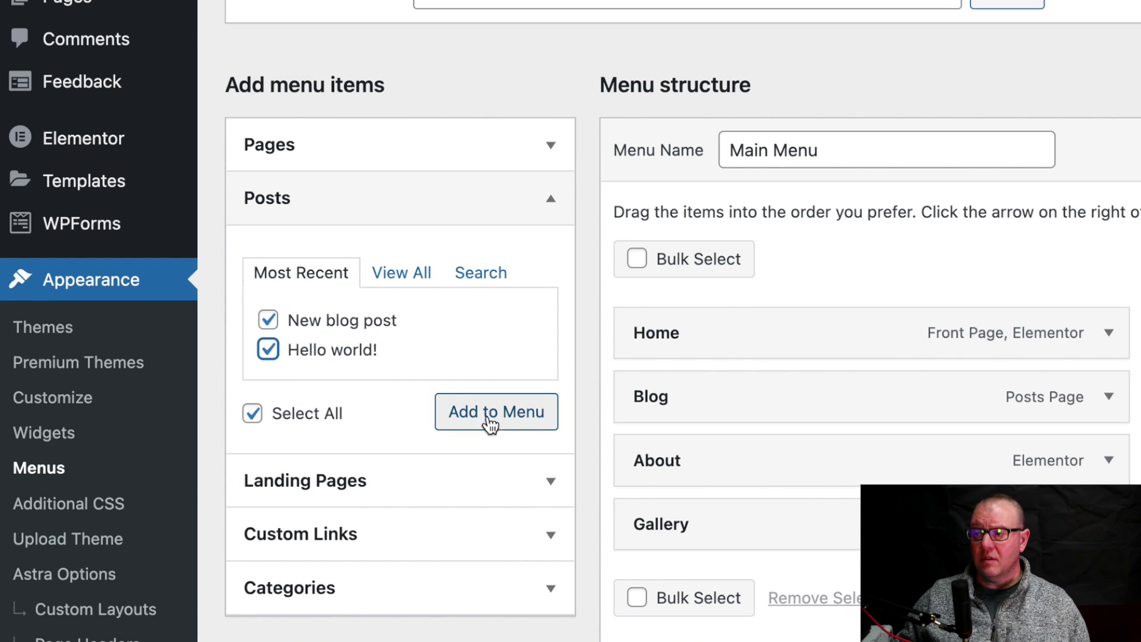
{"action": "left_click", "coordinate": [504, 431]}
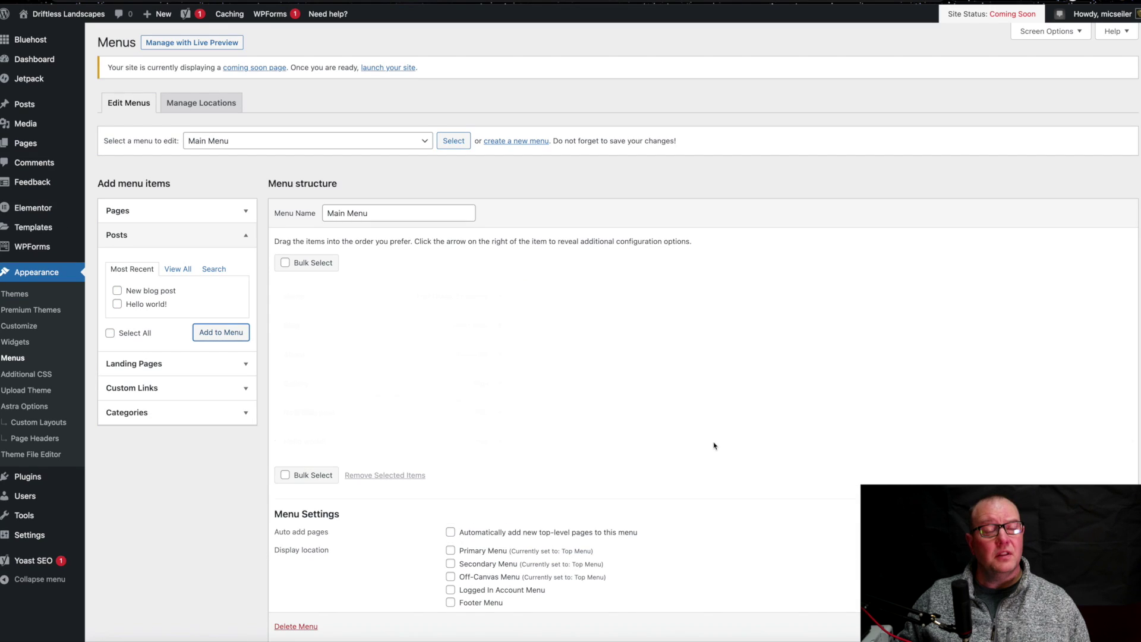
Step: Nest New blog post and Hello world! as sub-items under About, save the menu and postpone the Java update
{"action": "scroll", "coordinate": [438, 456], "scroll_direction": "down", "scroll_amount": 2}
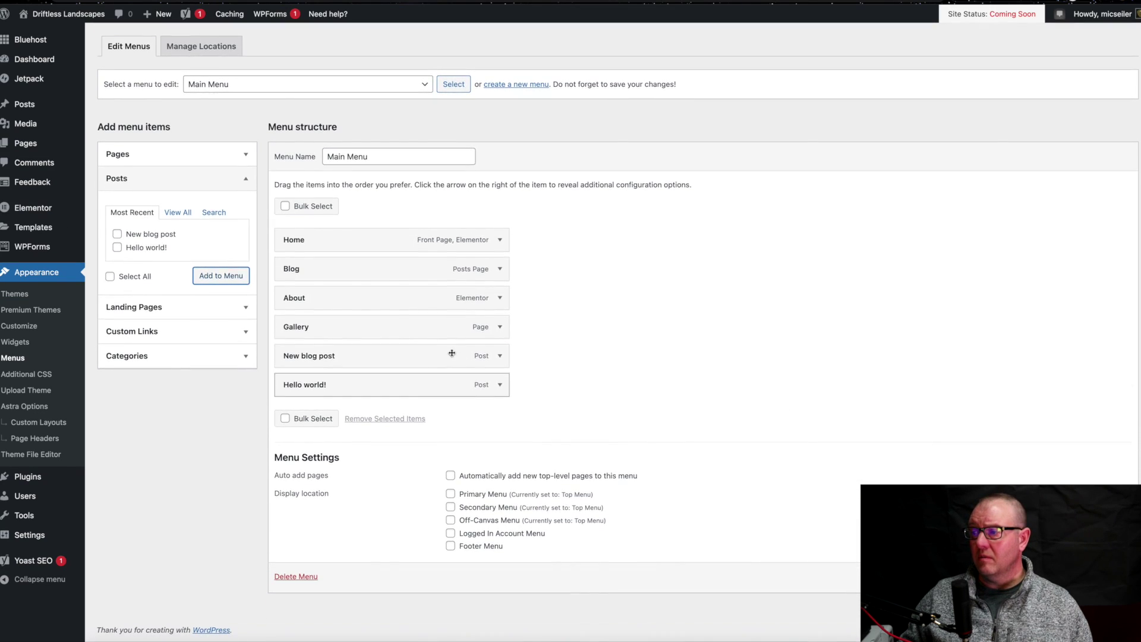
{"action": "left_click", "coordinate": [397, 358]}
{"action": "left_click_drag", "start_coordinate": [397, 359], "coordinate": [417, 328]}
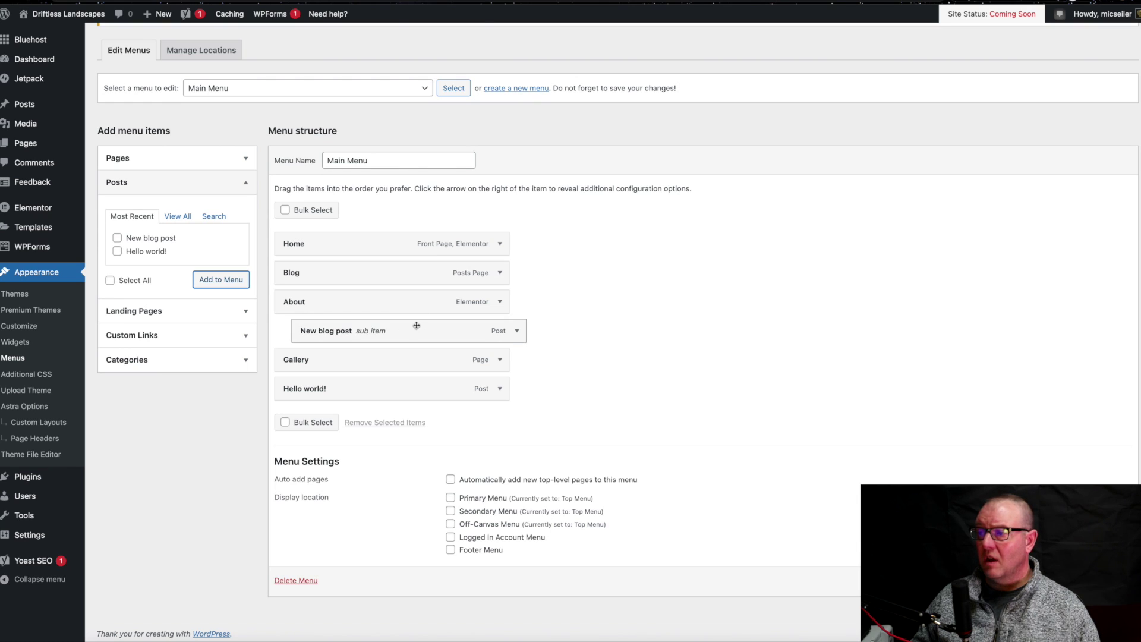
{"action": "left_click", "coordinate": [390, 395]}
{"action": "left_click_drag", "start_coordinate": [390, 396], "coordinate": [415, 366]}
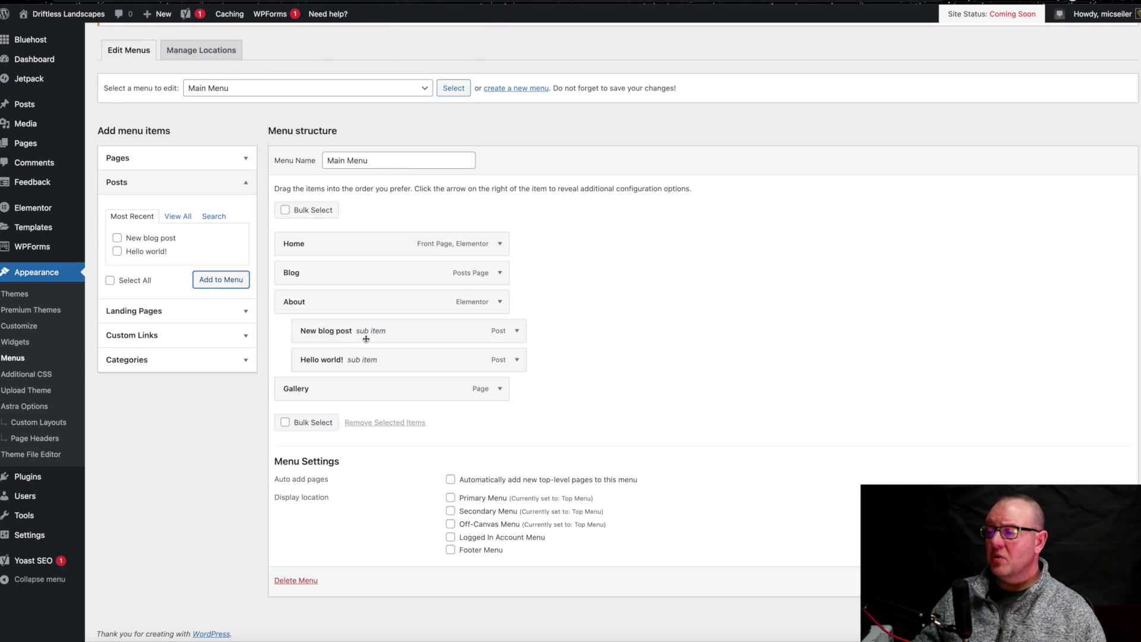
{"action": "left_click", "coordinate": [1099, 588]}
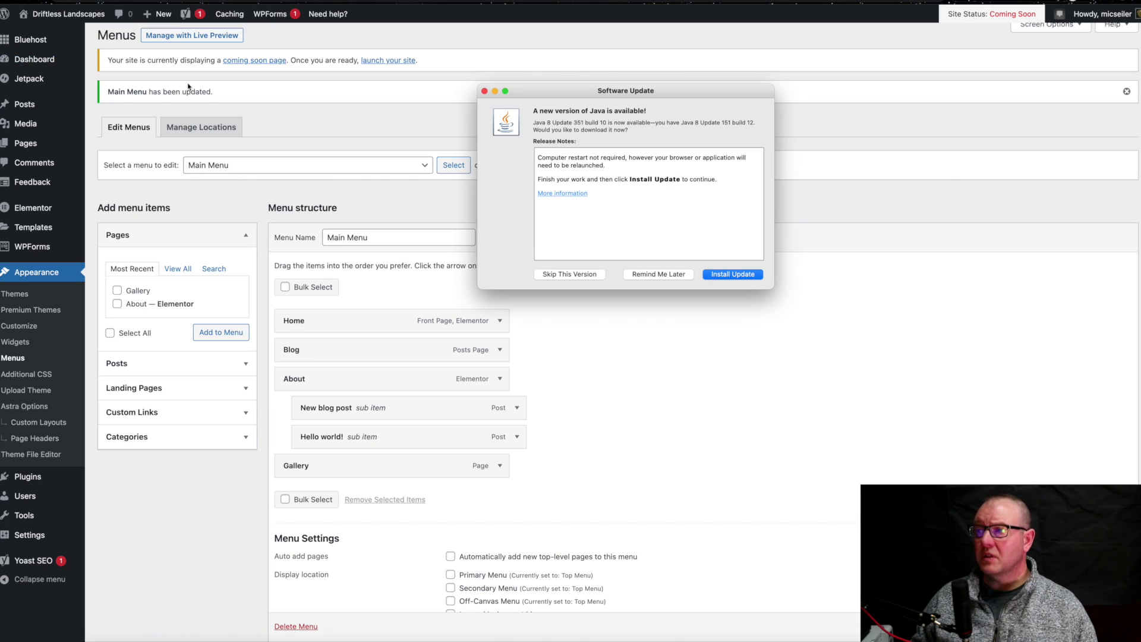
{"action": "left_click", "coordinate": [654, 275]}
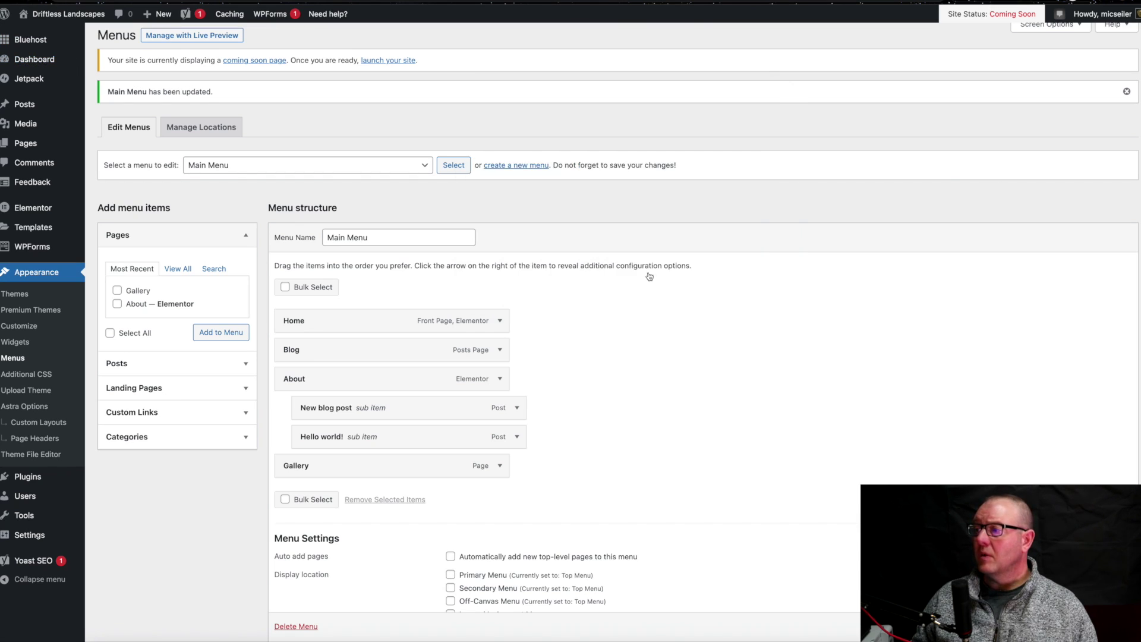
Step: Visit the live Driftless Landscapes site and look over its home page and header navigation
{"action": "mouse_move", "coordinate": [61, 14]}
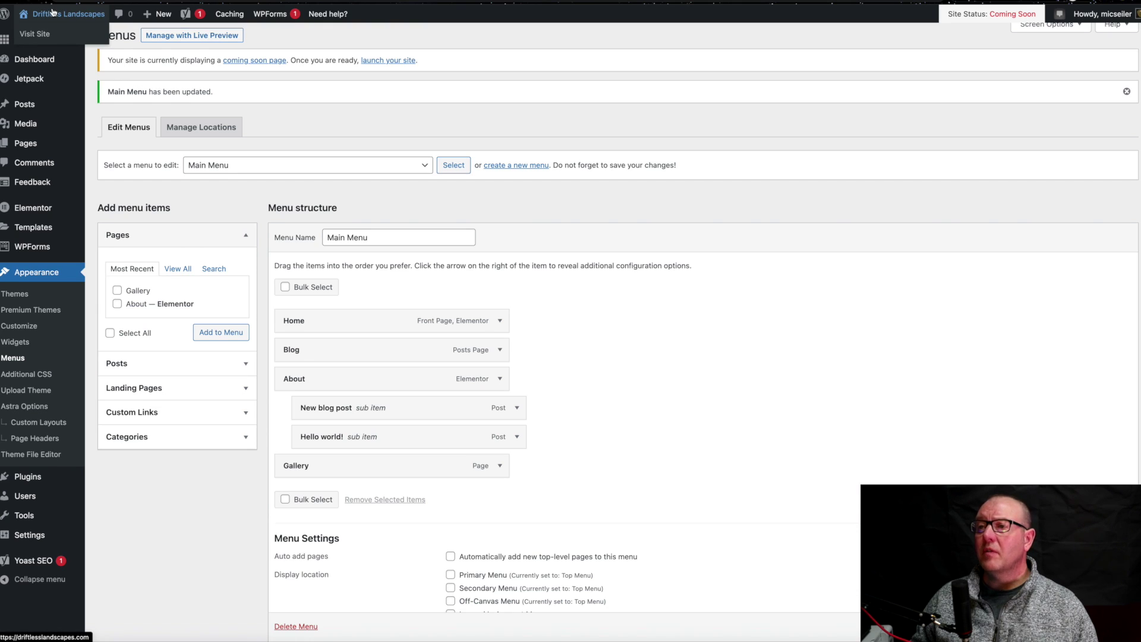
{"action": "left_click", "coordinate": [35, 35]}
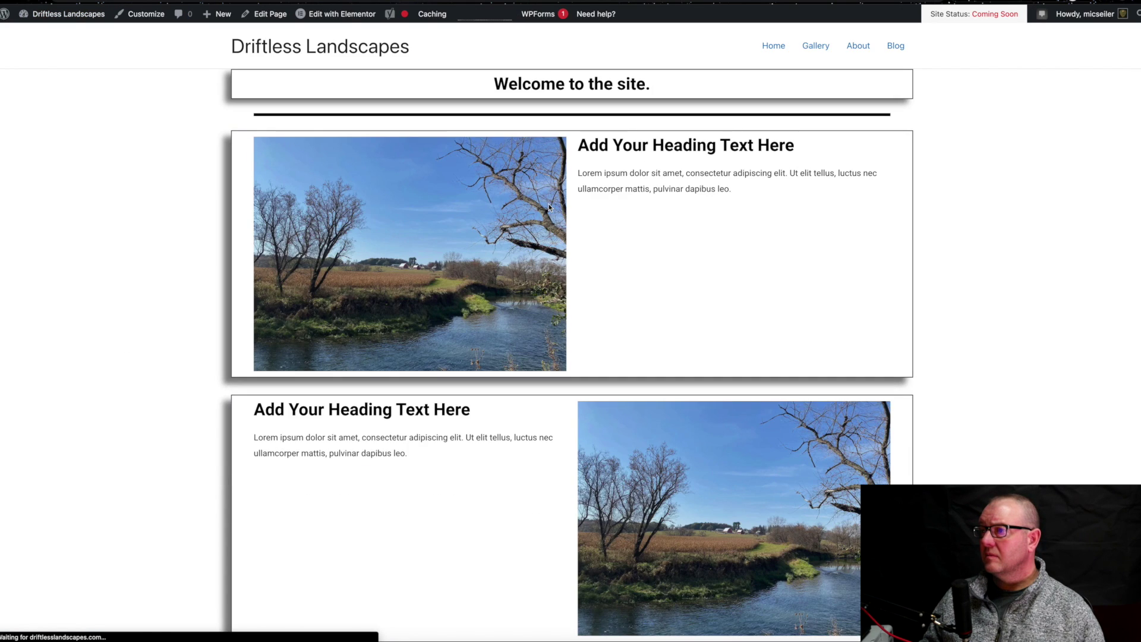
{"action": "scroll", "coordinate": [652, 391], "scroll_direction": "down", "scroll_amount": 1}
{"action": "scroll", "coordinate": [652, 389], "scroll_direction": "down", "scroll_amount": 8}
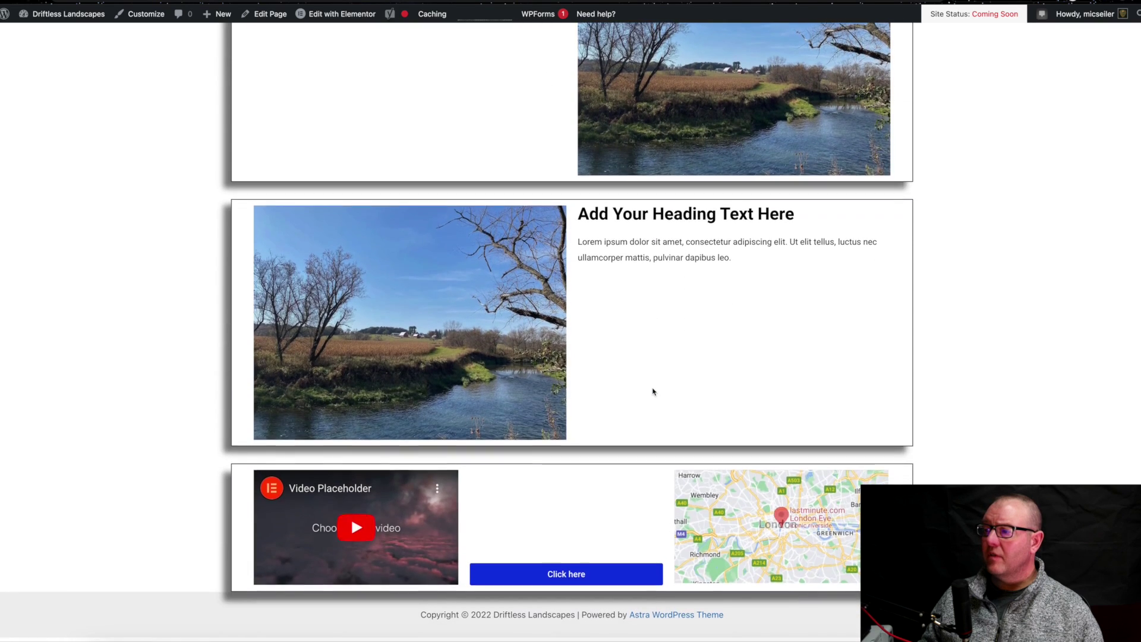
{"action": "scroll", "coordinate": [654, 390], "scroll_direction": "up", "scroll_amount": 8}
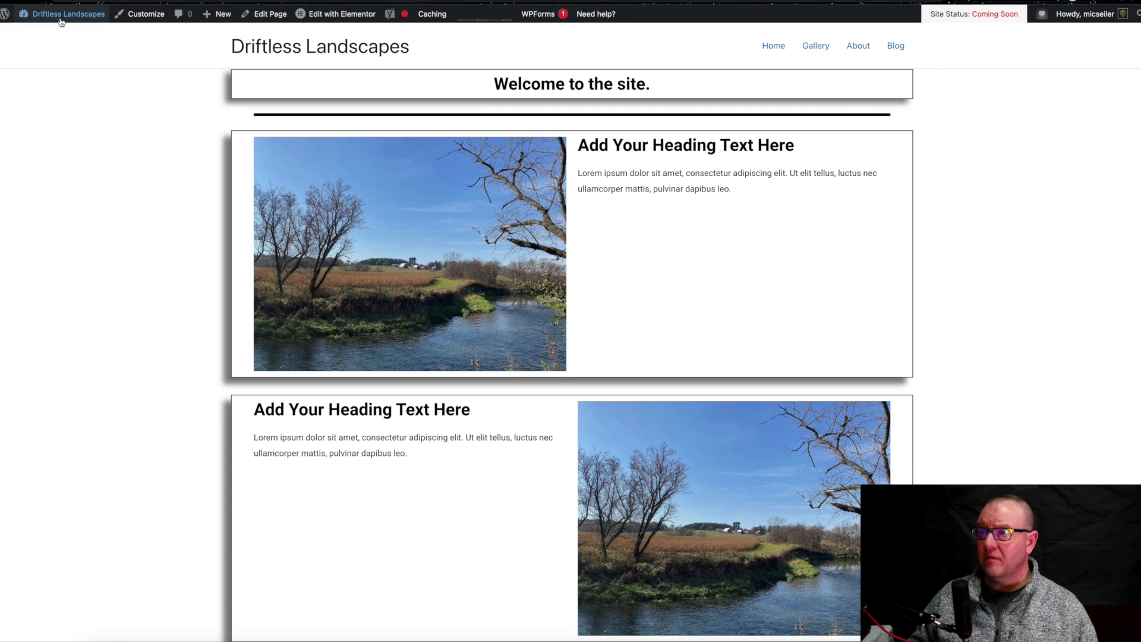
Step: Assign Main Menu to the Primary Menu, Secondary Menu, Off-Canvas Menu and Footer Menu display locations in the menu editor and save it
{"action": "mouse_move", "coordinate": [56, 19]}
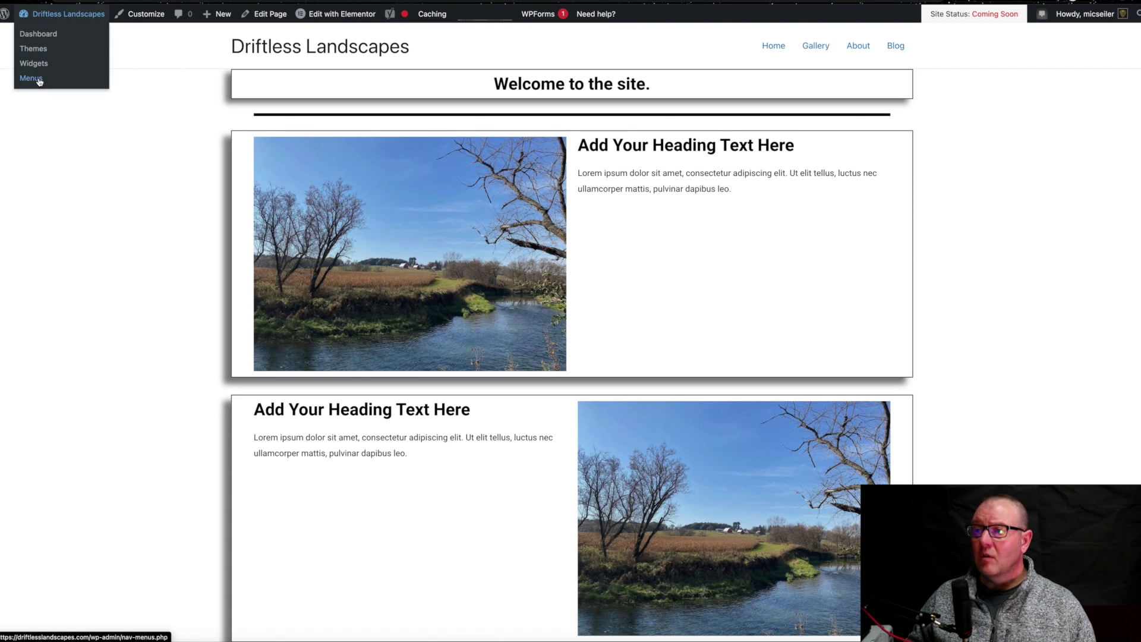
{"action": "left_click", "coordinate": [39, 81]}
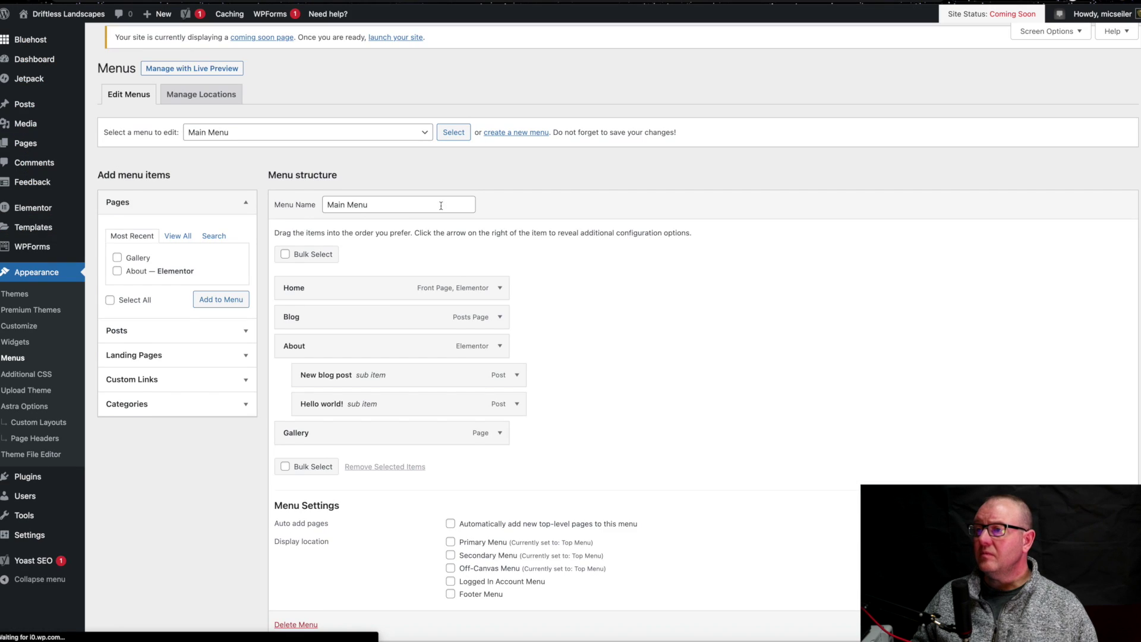
{"action": "scroll", "coordinate": [639, 332], "scroll_direction": "down", "scroll_amount": 2}
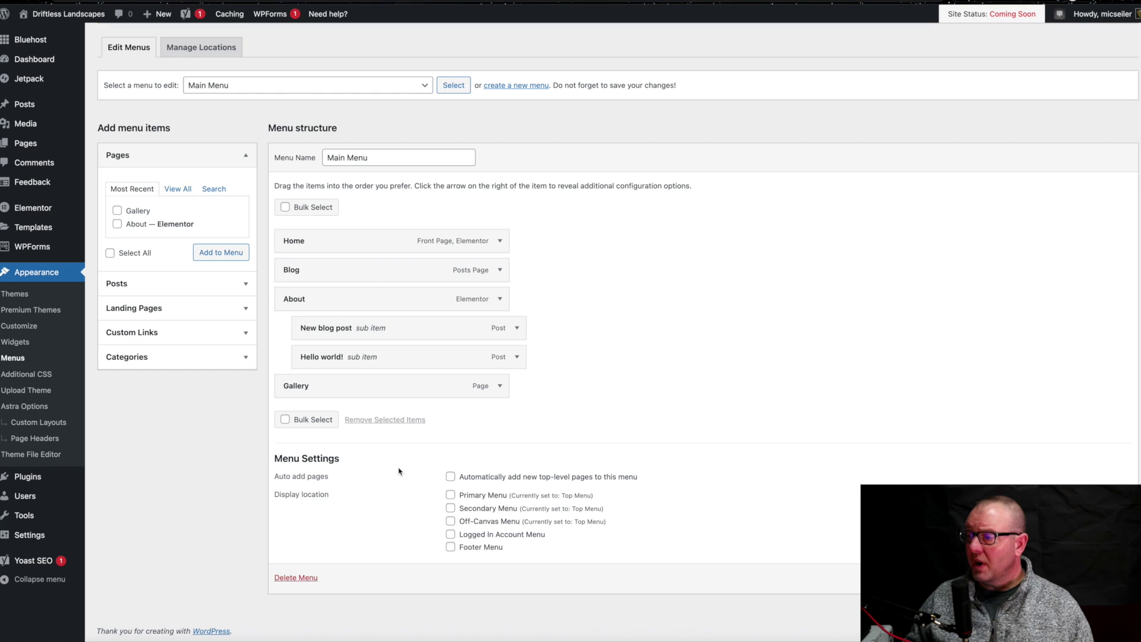
{"action": "left_click", "coordinate": [451, 496]}
{"action": "left_click", "coordinate": [451, 510]}
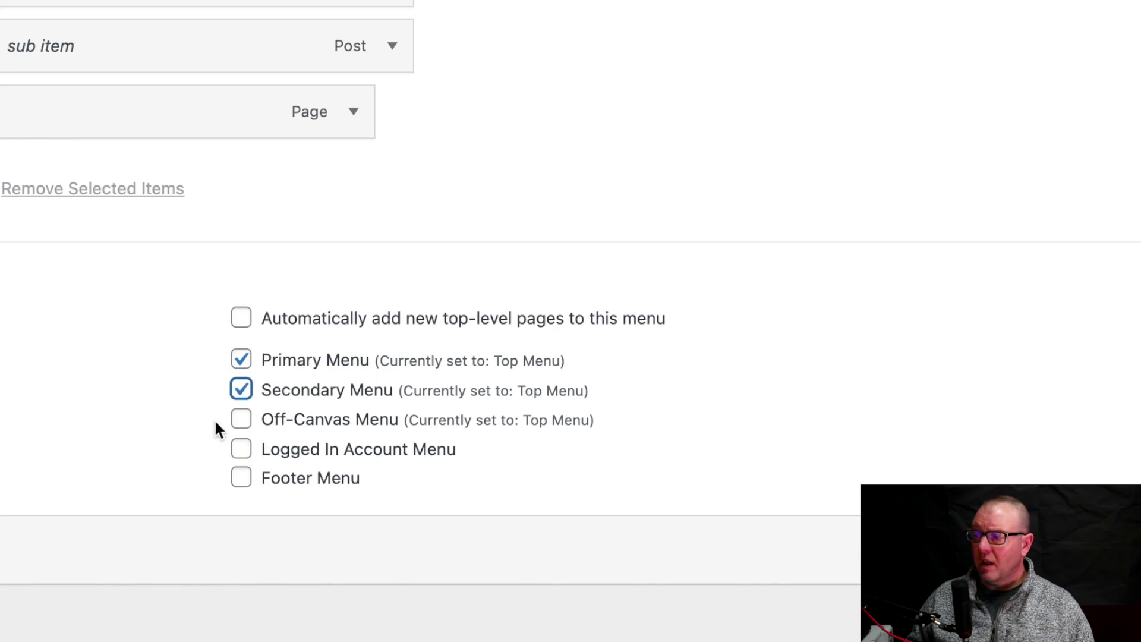
{"action": "left_click", "coordinate": [242, 419]}
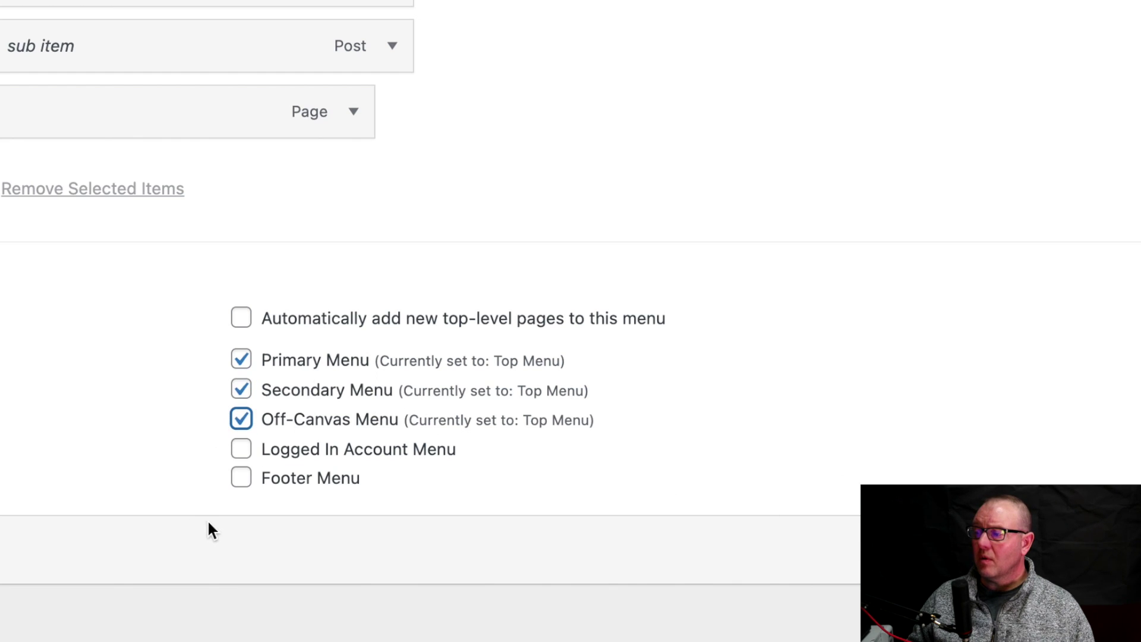
{"action": "left_click", "coordinate": [242, 479]}
{"action": "left_click", "coordinate": [242, 478]}
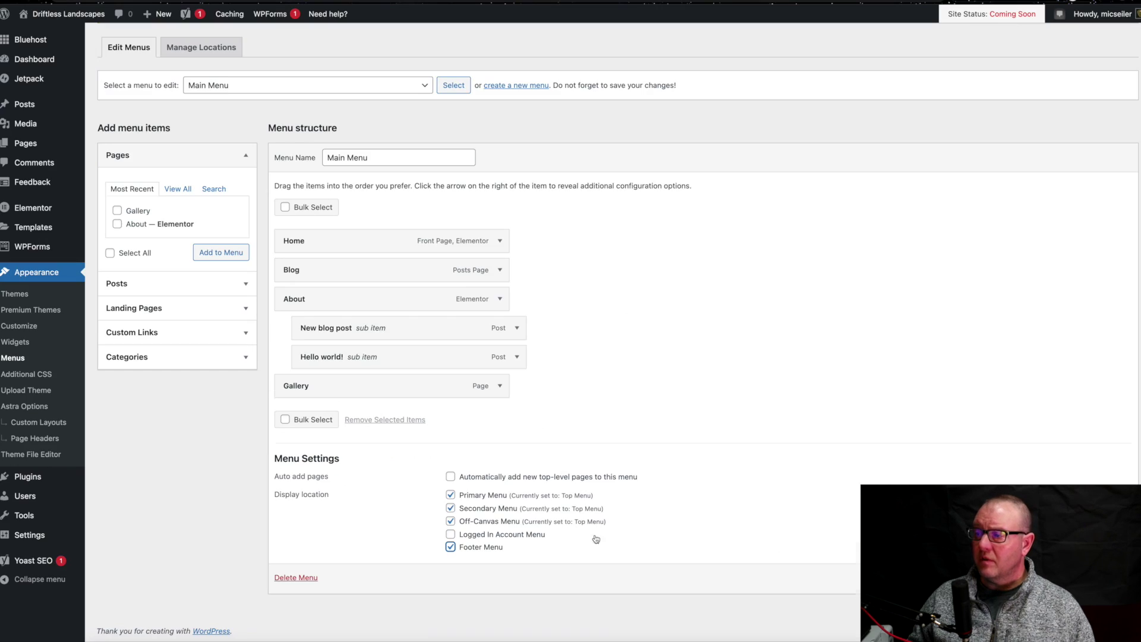
{"action": "left_click", "coordinate": [1105, 577]}
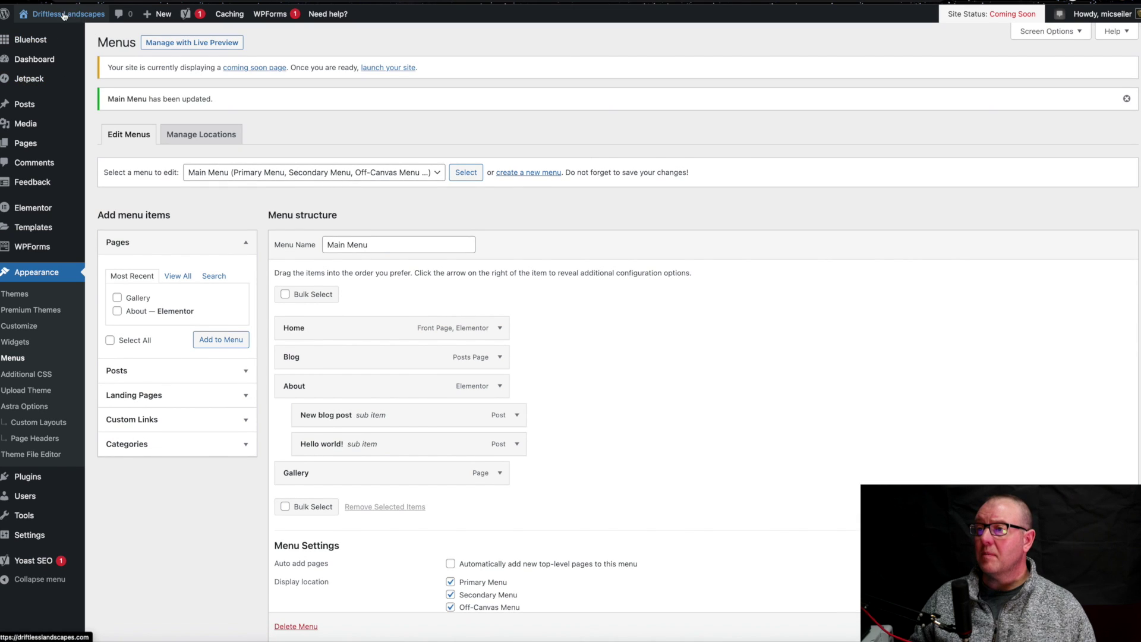
Step: Visit the live site, check the About submenu in the header, and look through its New blog post page before going back
{"action": "left_click", "coordinate": [34, 38]}
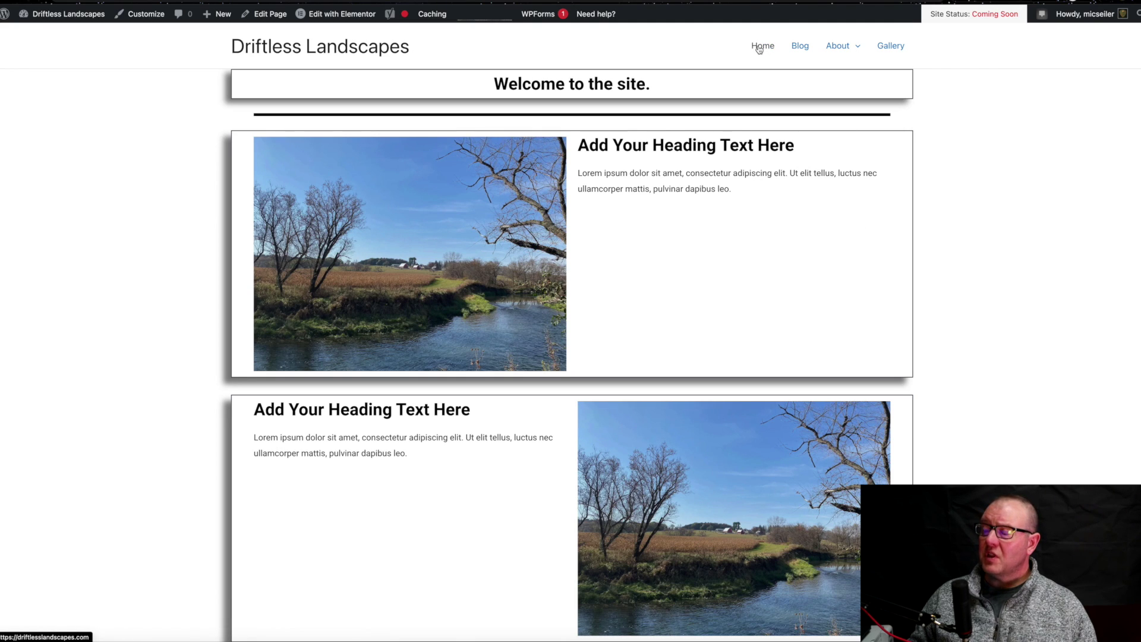
{"action": "mouse_move", "coordinate": [825, 66]}
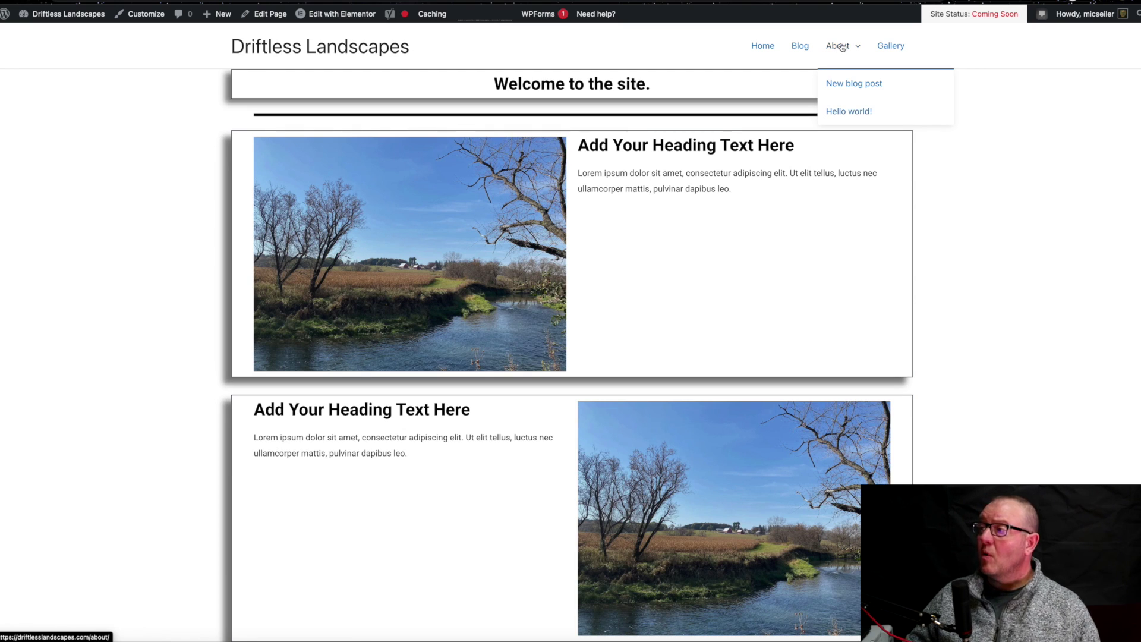
{"action": "left_click", "coordinate": [853, 83]}
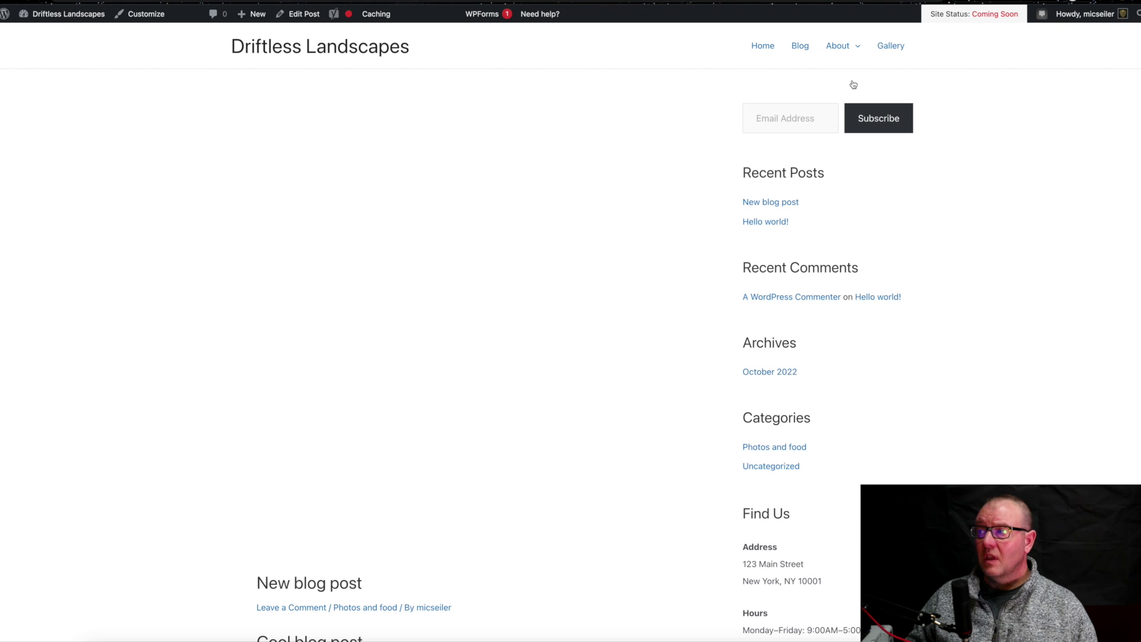
{"action": "scroll", "coordinate": [579, 241], "scroll_direction": "down", "scroll_amount": 10}
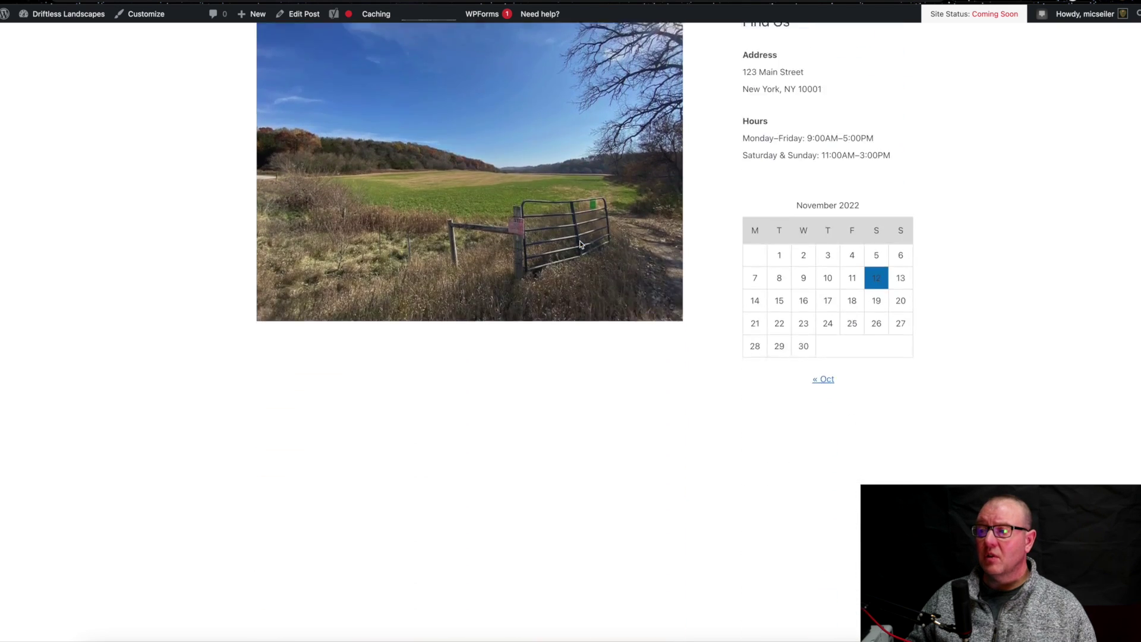
{"action": "scroll", "coordinate": [580, 244], "scroll_direction": "down", "scroll_amount": 10}
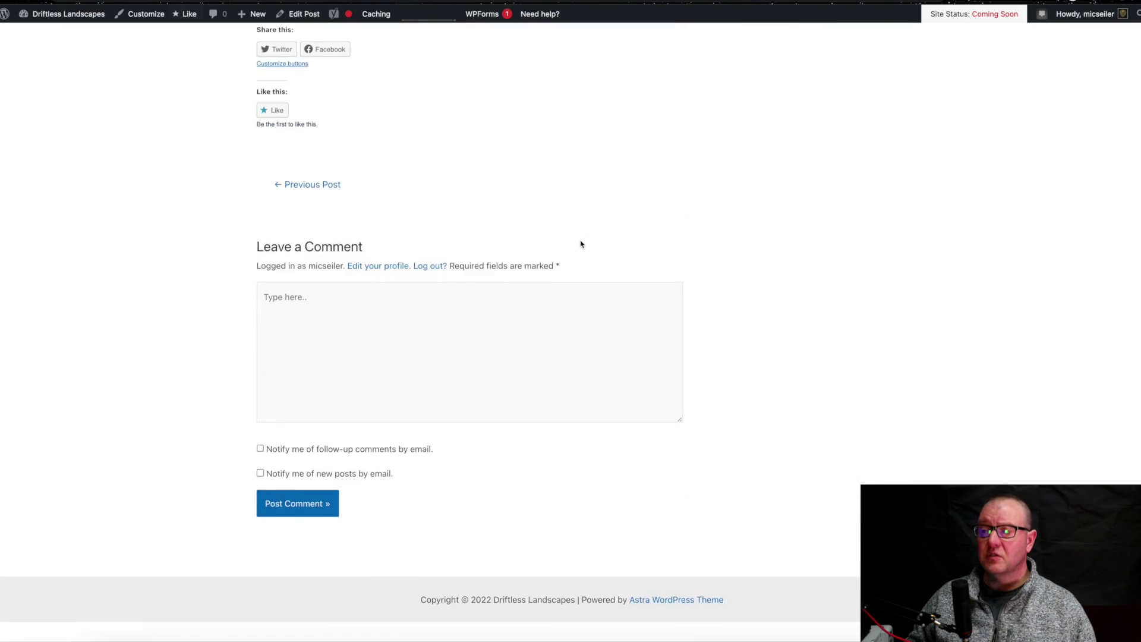
{"action": "scroll", "coordinate": [579, 244], "scroll_direction": "up", "scroll_amount": 6}
{"action": "key", "text": "alt+Left"}
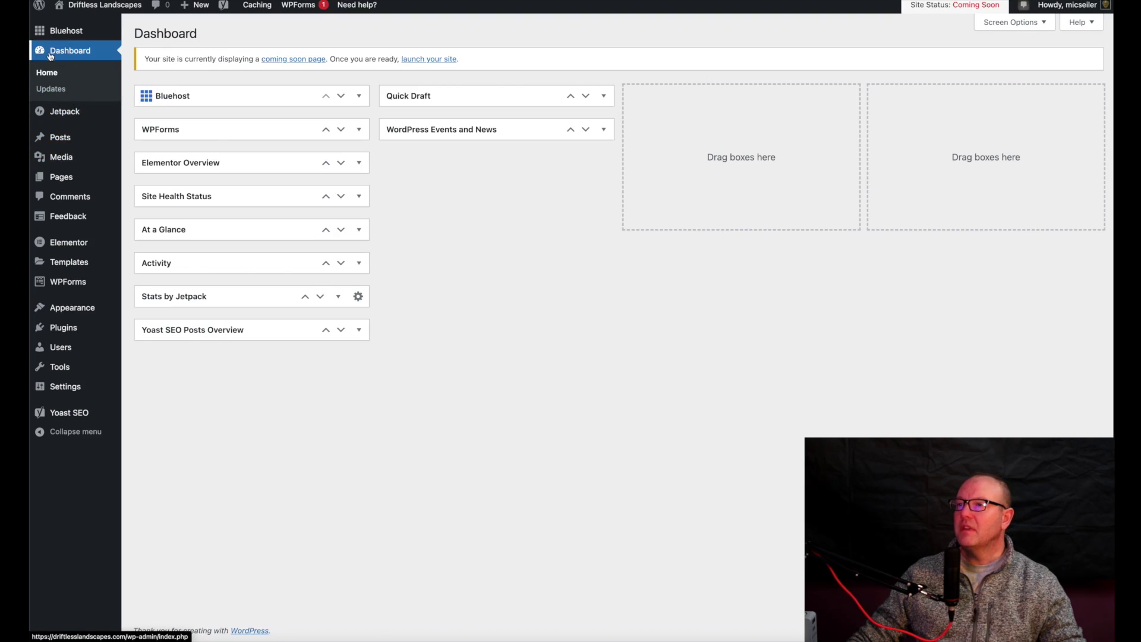
Step: Delete the Trees category from the site's post categories
{"action": "mouse_move", "coordinate": [69, 135]}
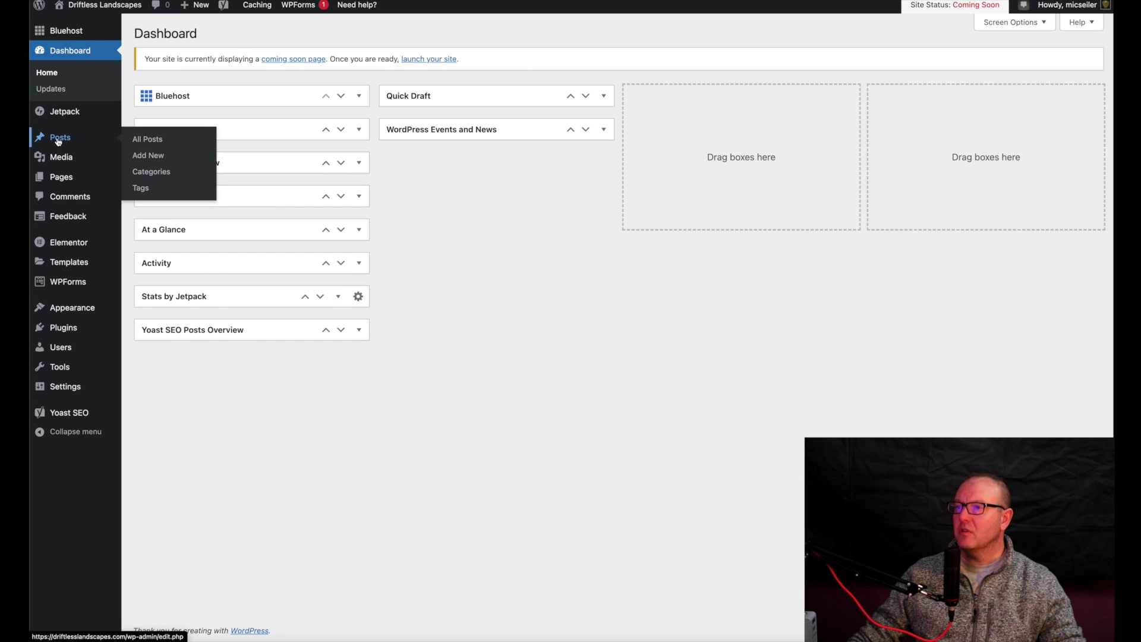
{"action": "left_click", "coordinate": [148, 140]}
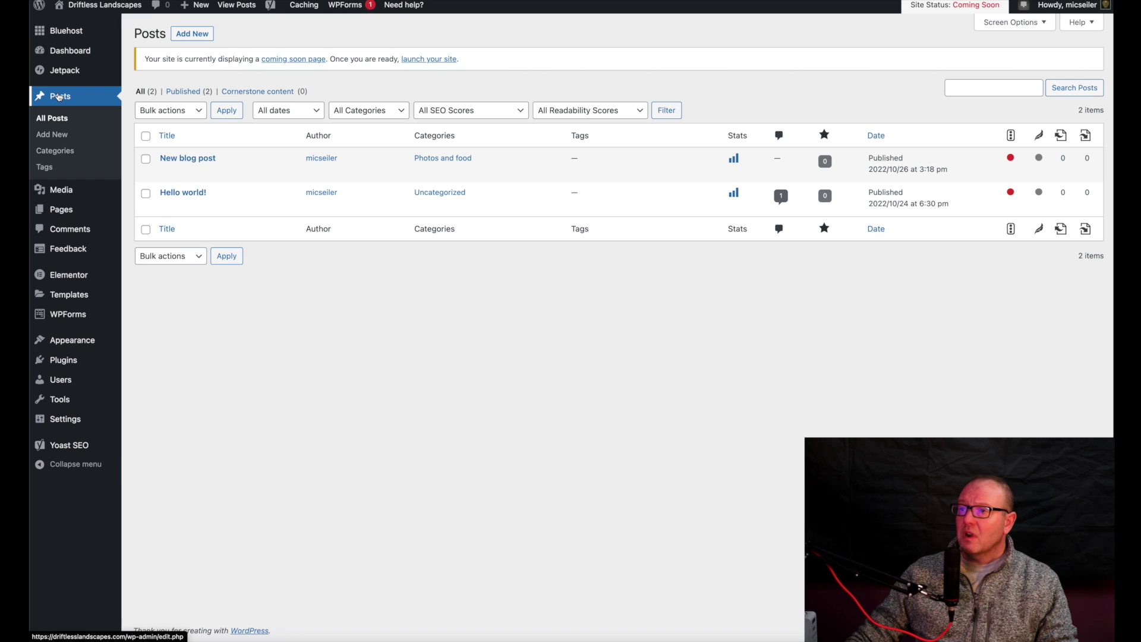
{"action": "left_click", "coordinate": [55, 152]}
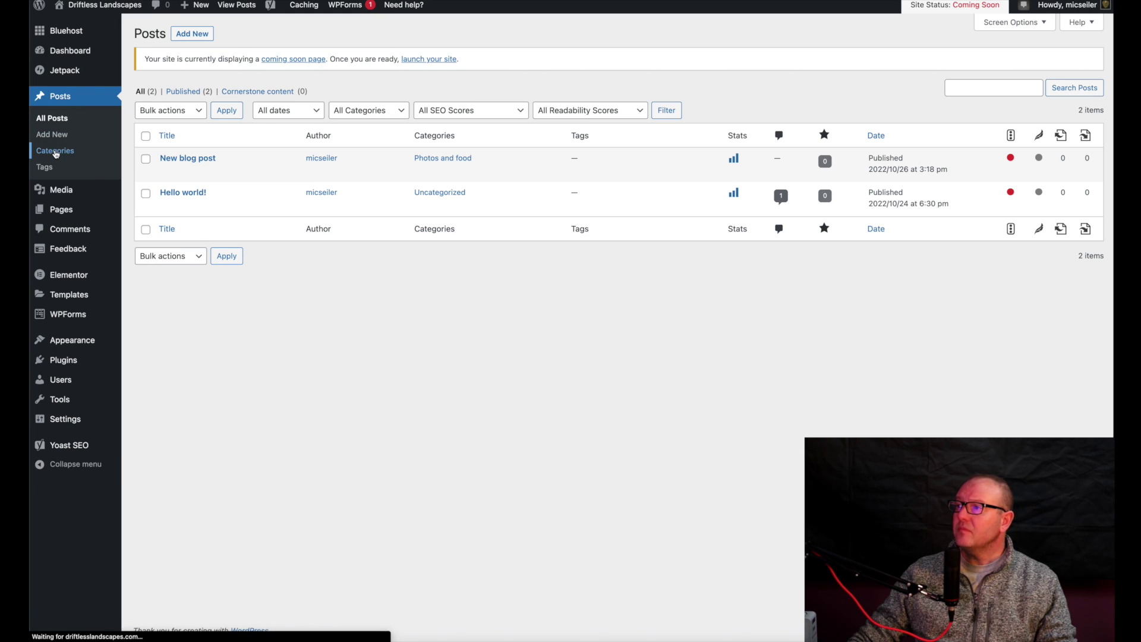
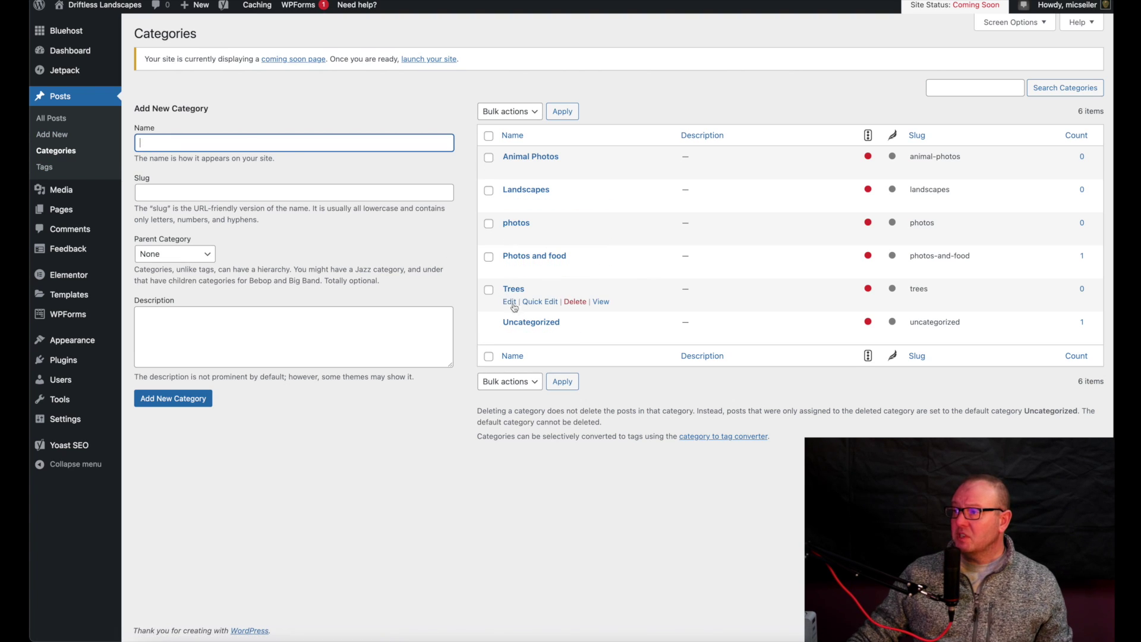
{"action": "left_click", "coordinate": [579, 303]}
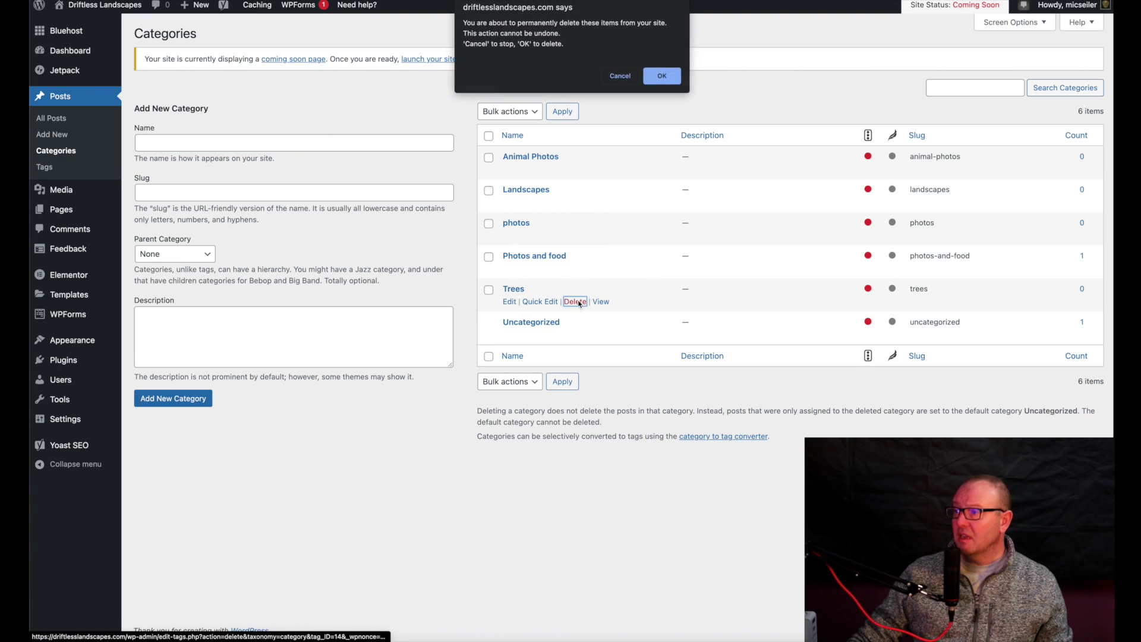
{"action": "left_click", "coordinate": [660, 75]}
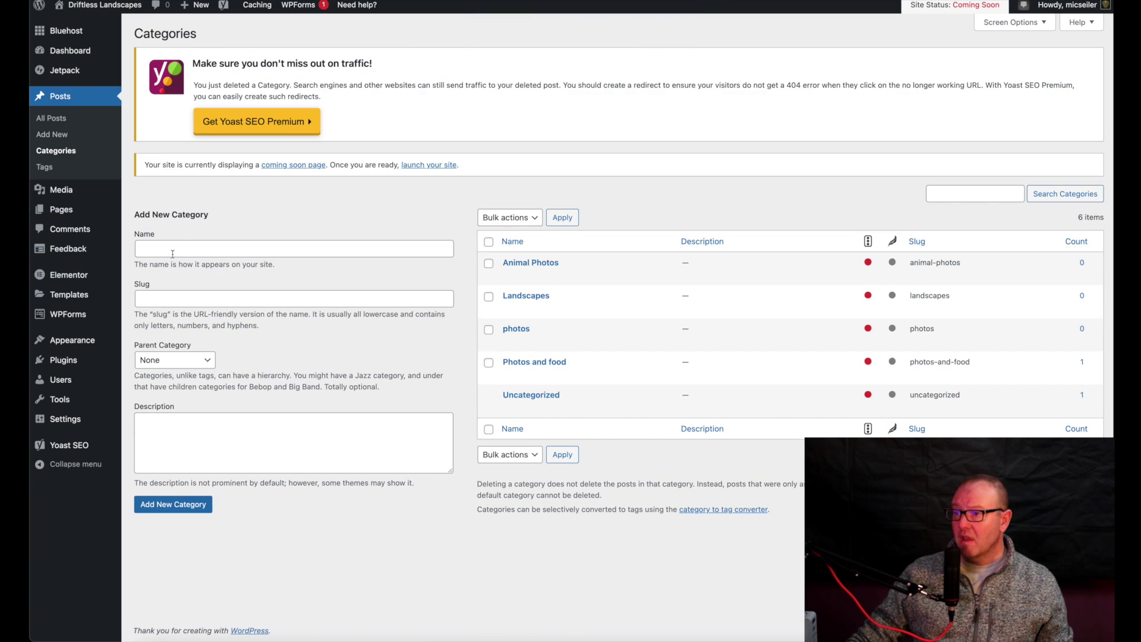
Step: Add a new post category named Trees, trying Landscapes as its parent before setting the parent back to None
{"action": "left_click", "coordinate": [172, 253]}
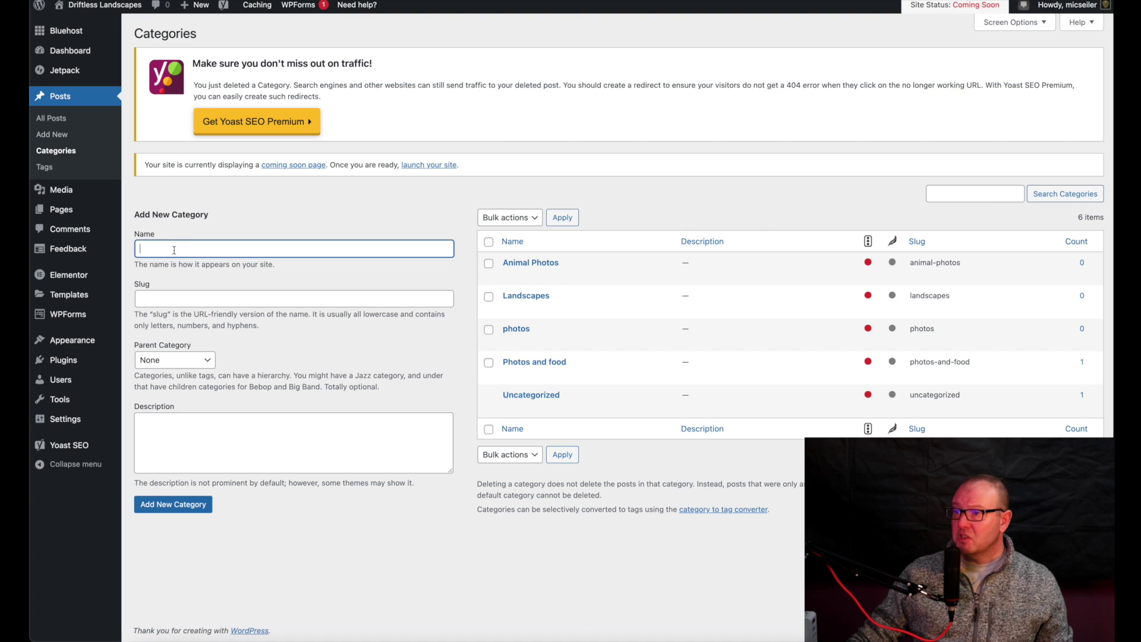
{"action": "type", "text": "Tr"}
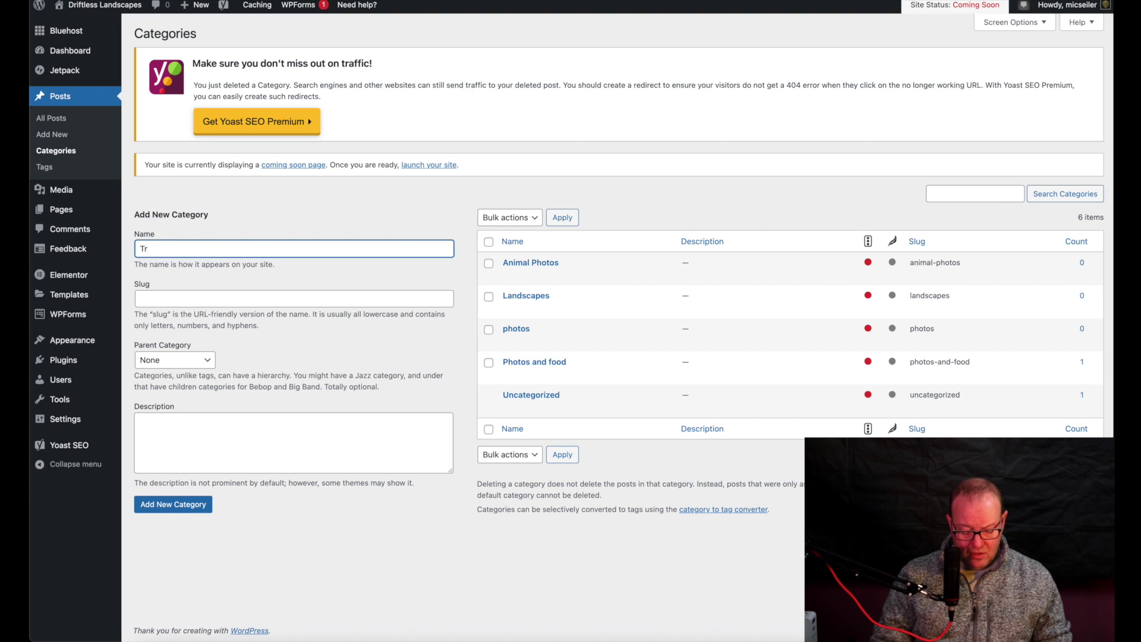
{"action": "type", "text": "ees"}
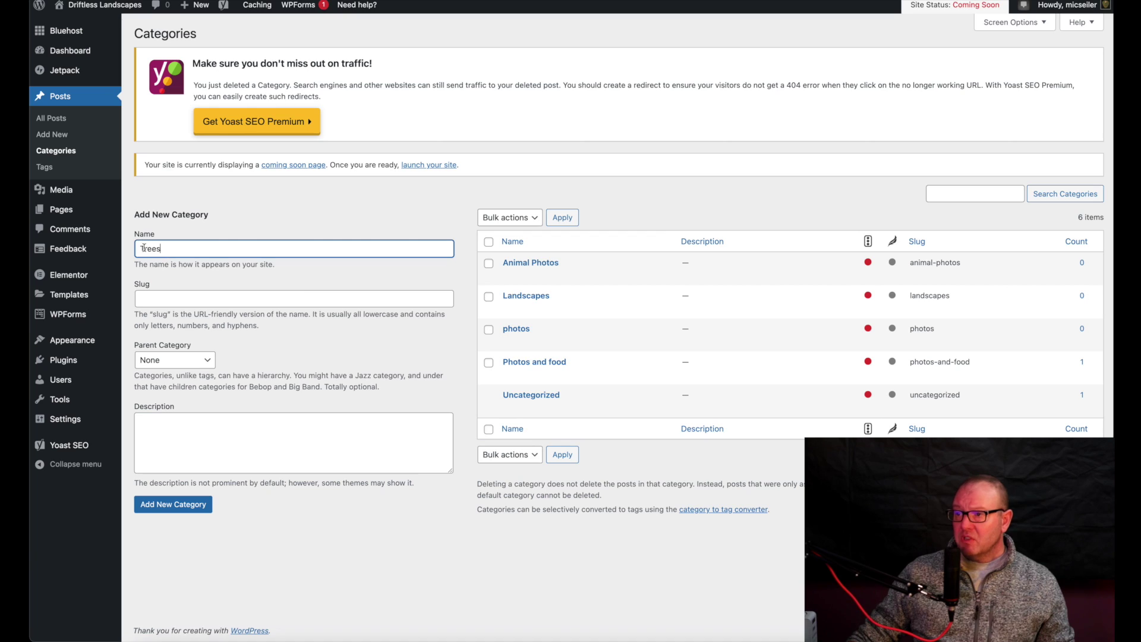
{"action": "mouse_move", "coordinate": [521, 301]}
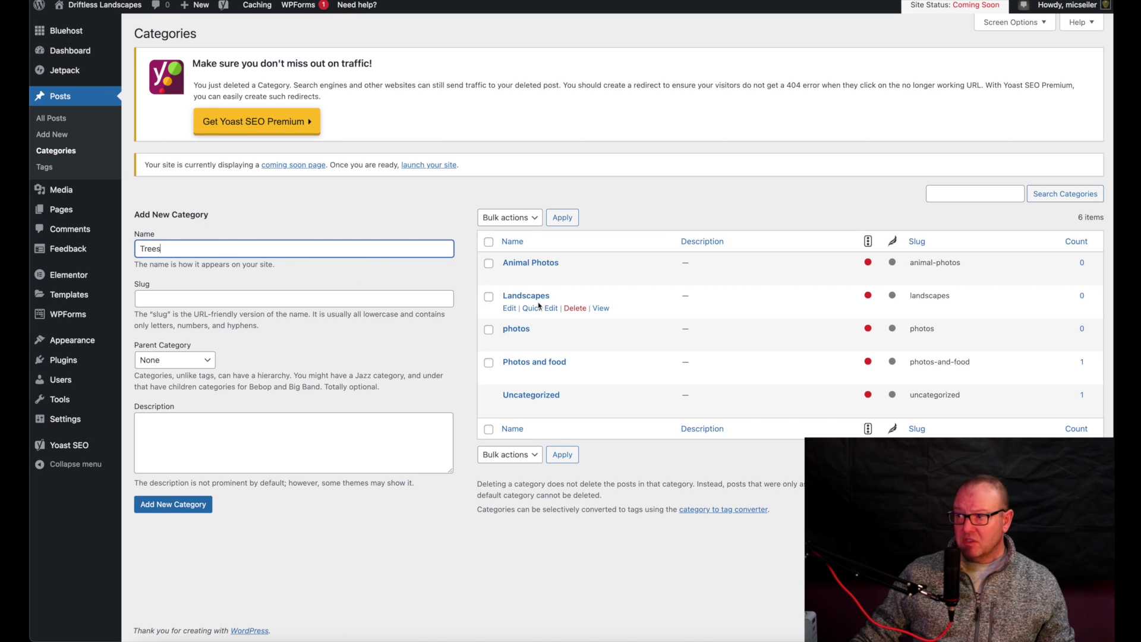
{"action": "left_click", "coordinate": [210, 363]}
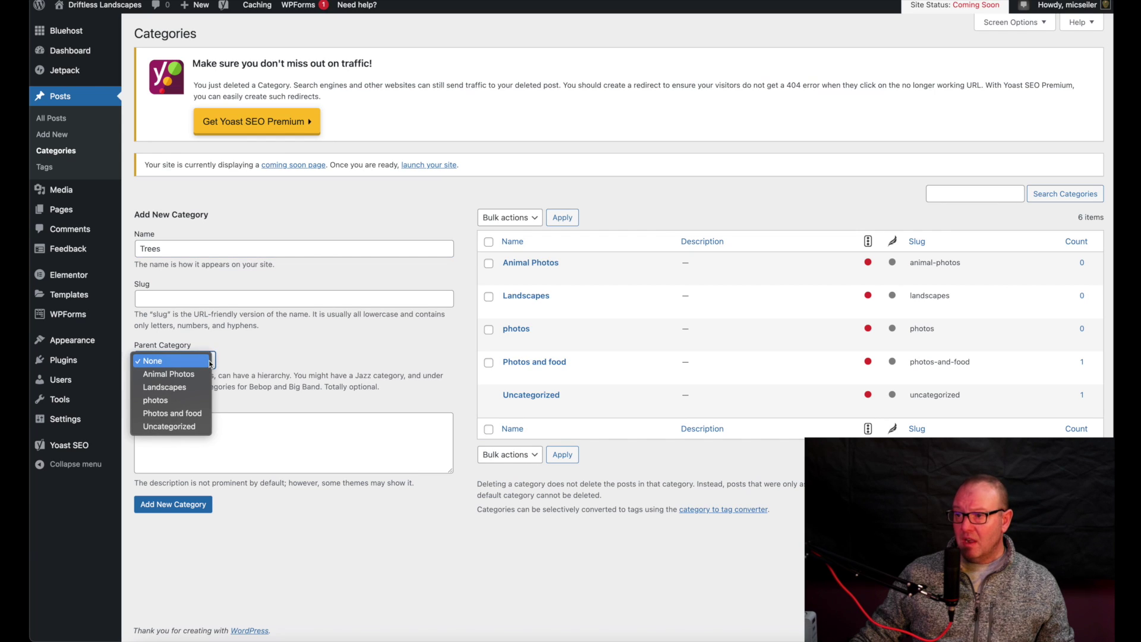
{"action": "left_click", "coordinate": [170, 388]}
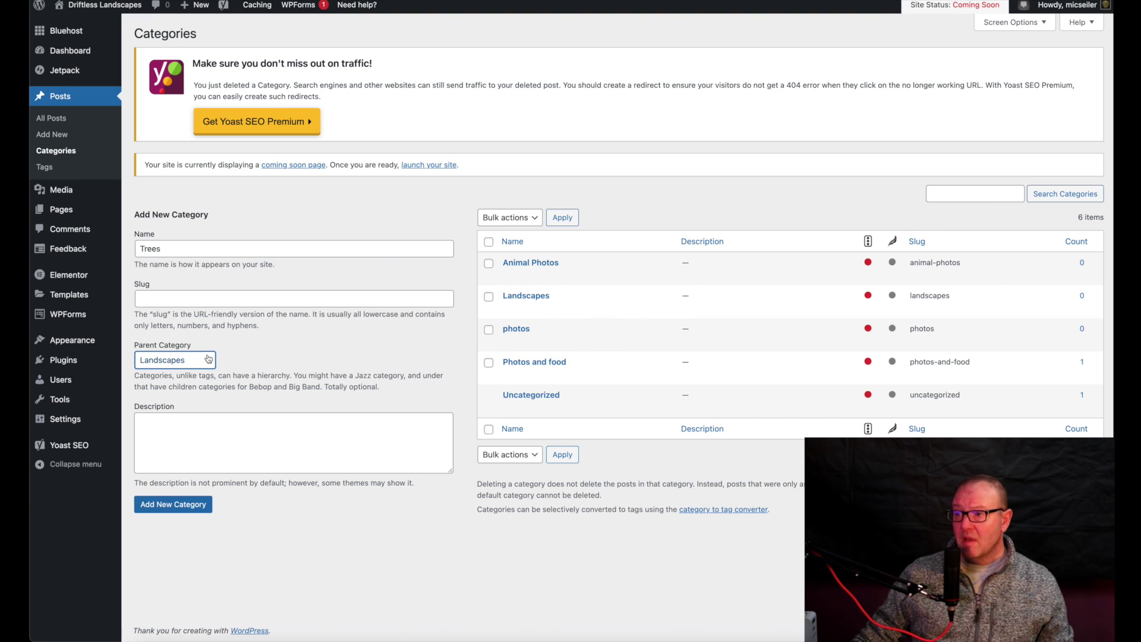
{"action": "left_click", "coordinate": [173, 360]}
{"action": "left_click", "coordinate": [163, 335]}
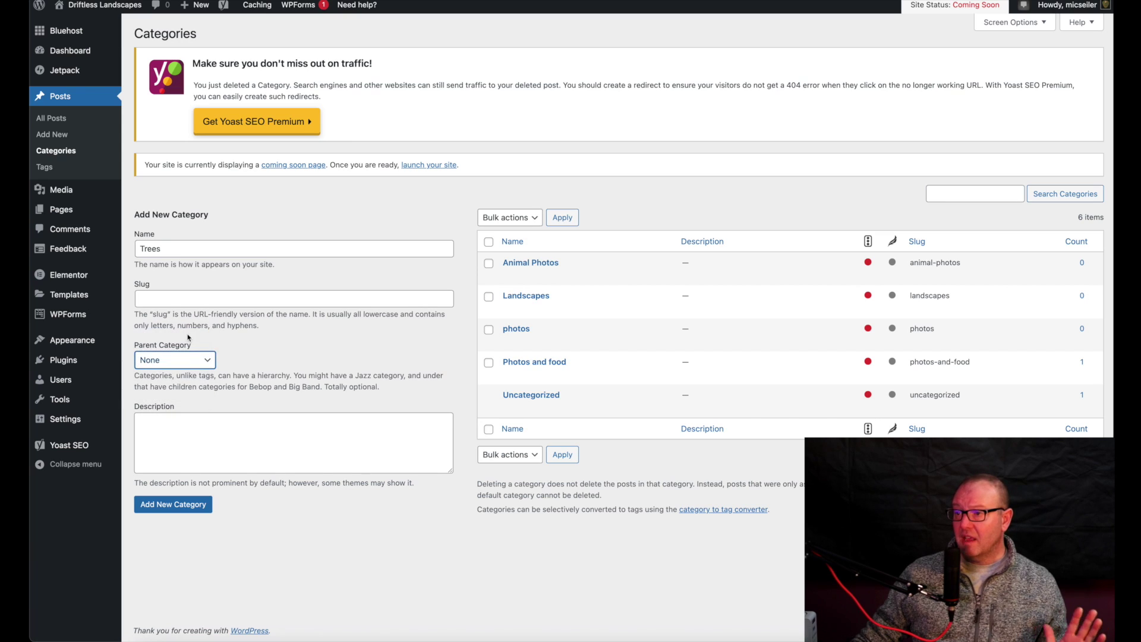
{"action": "left_click", "coordinate": [166, 505]}
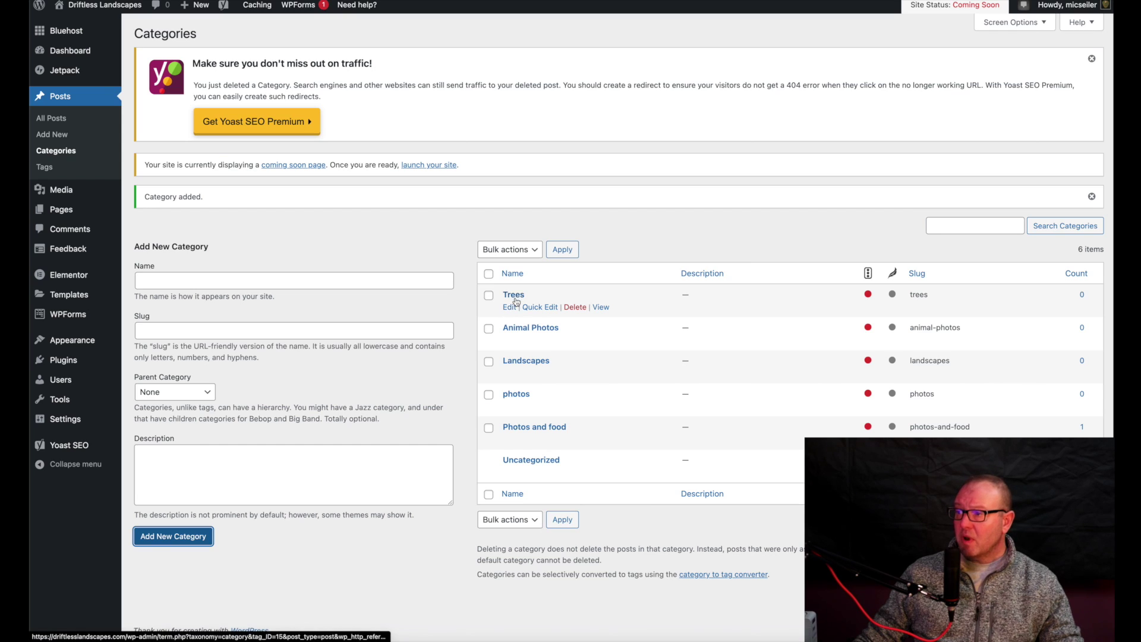
Step: Examine the Trees category's edit page and parent category options, leave the parent at None, and return to the category list
{"action": "left_click", "coordinate": [509, 308]}
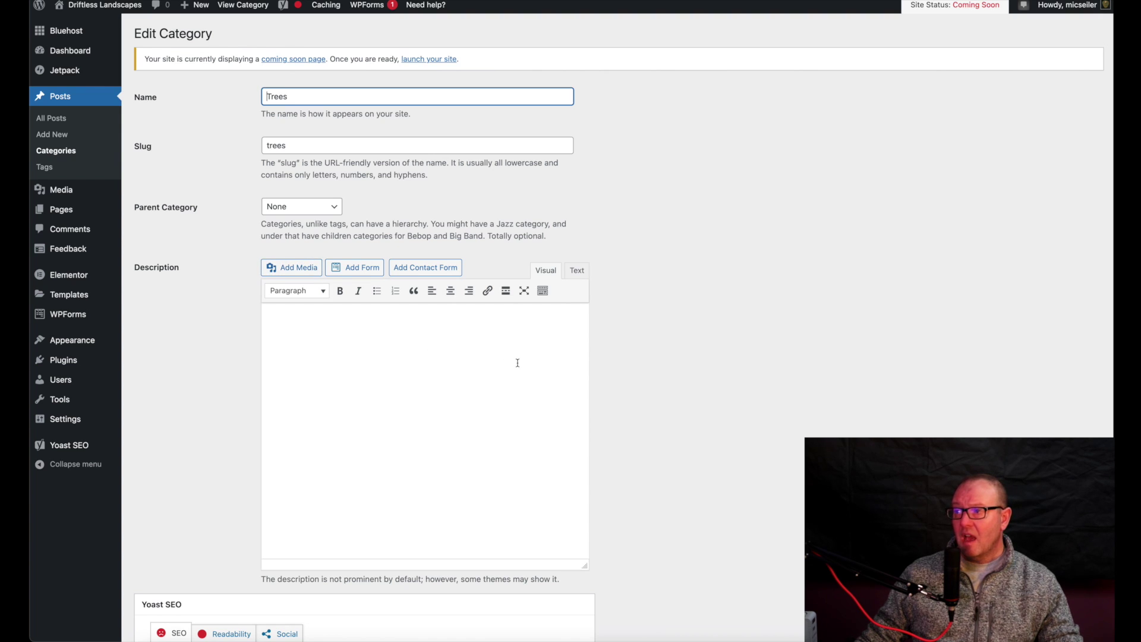
{"action": "scroll", "coordinate": [517, 362], "scroll_direction": "down", "scroll_amount": 3}
{"action": "scroll", "coordinate": [497, 339], "scroll_direction": "up", "scroll_amount": 3}
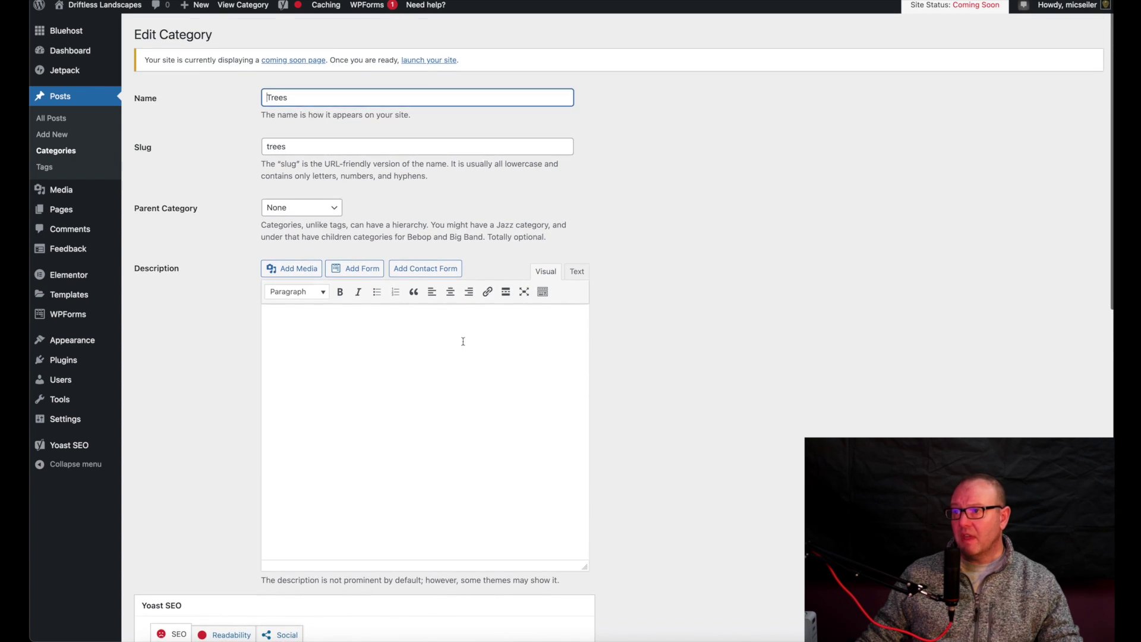
{"action": "left_click", "coordinate": [337, 208]}
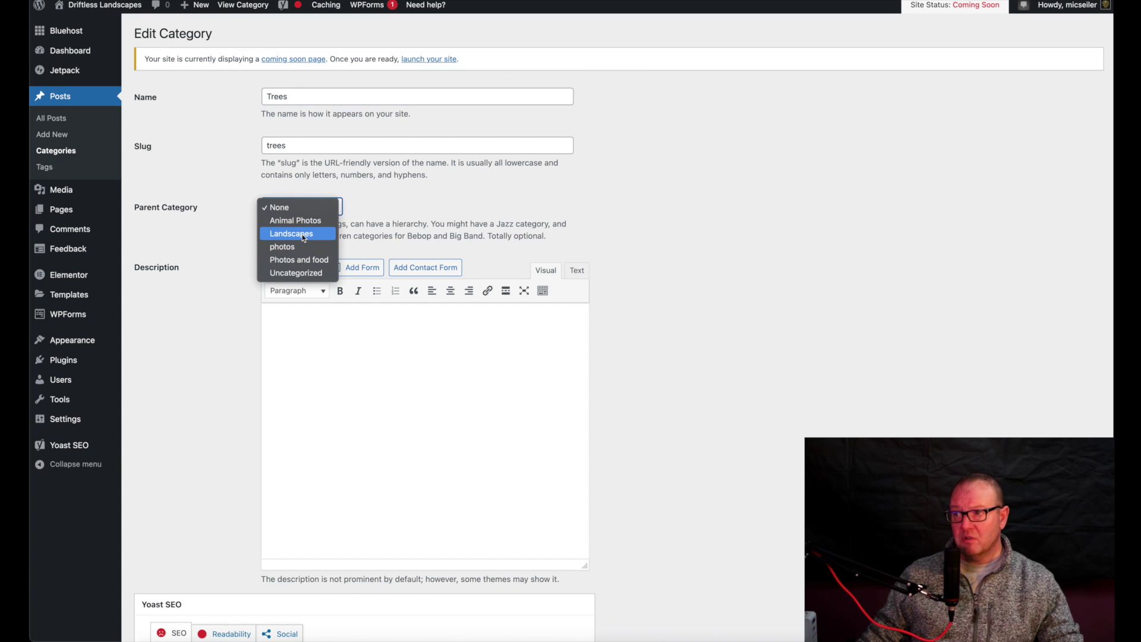
{"action": "left_click", "coordinate": [265, 205]}
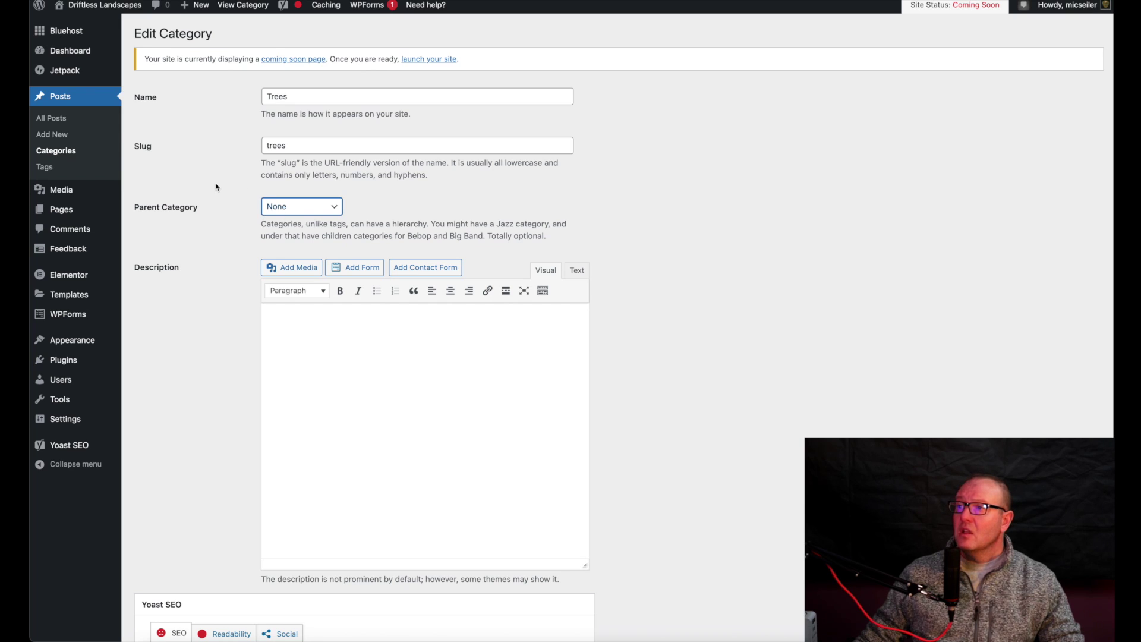
{"action": "left_click", "coordinate": [55, 152]}
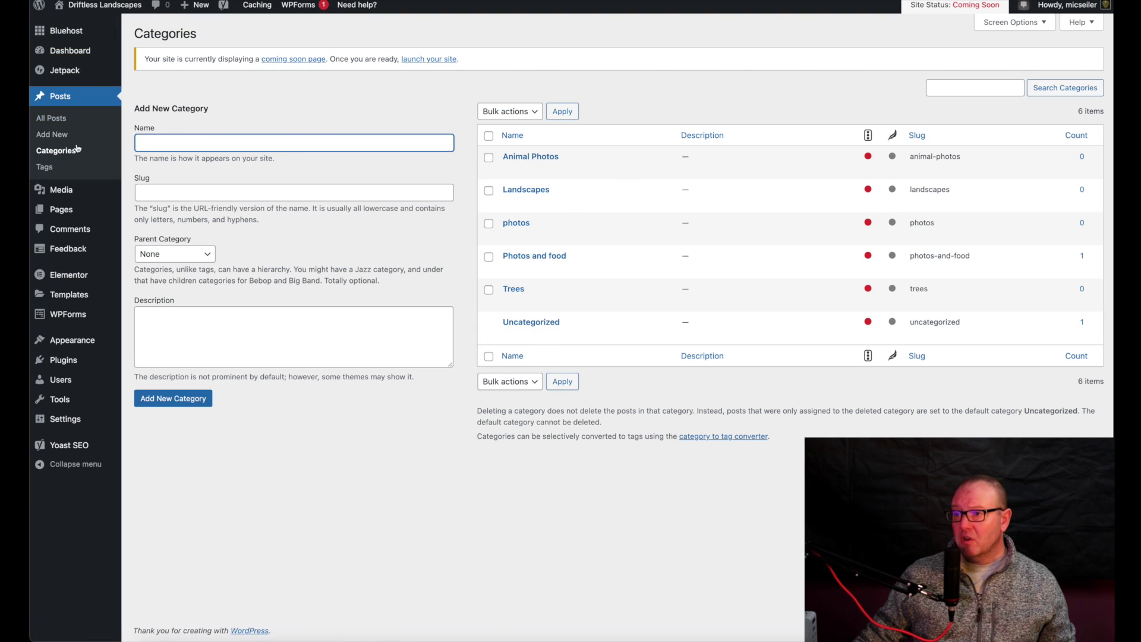
Step: Open the site's Main Menu for editing and check the settings of its Blog item
{"action": "mouse_move", "coordinate": [76, 340]}
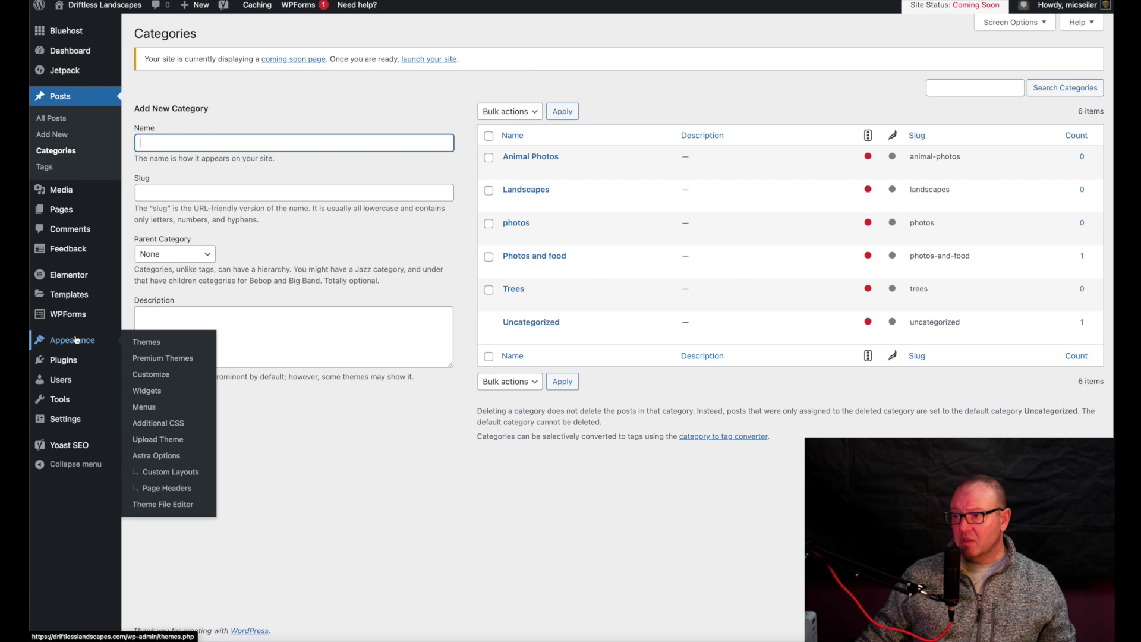
{"action": "left_click", "coordinate": [150, 410]}
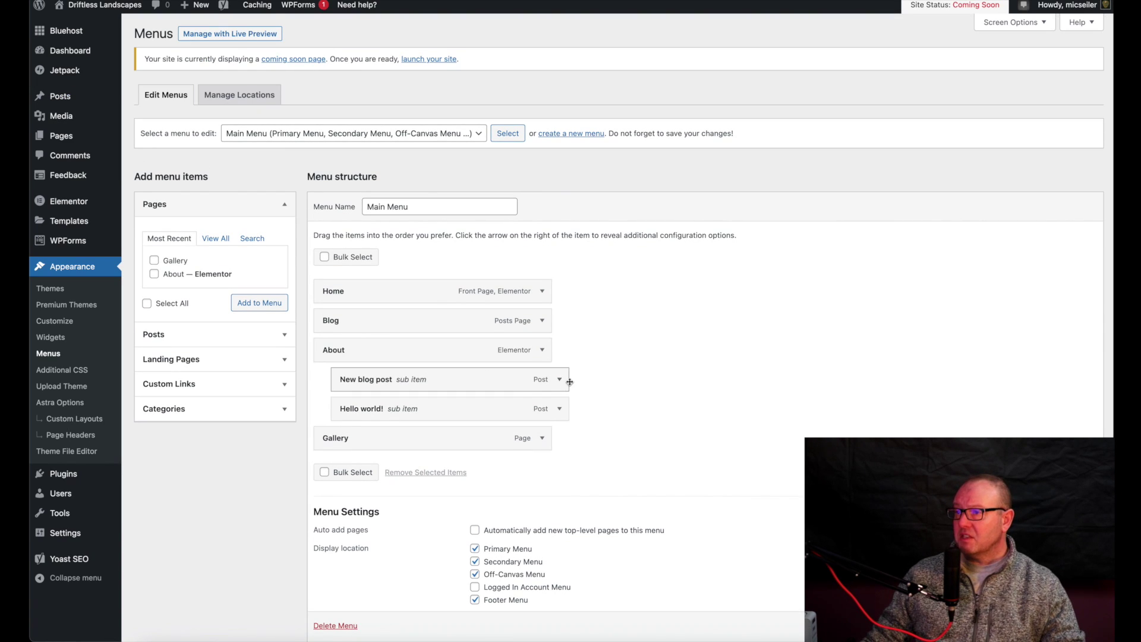
{"action": "scroll", "coordinate": [566, 380], "scroll_direction": "down", "scroll_amount": 2}
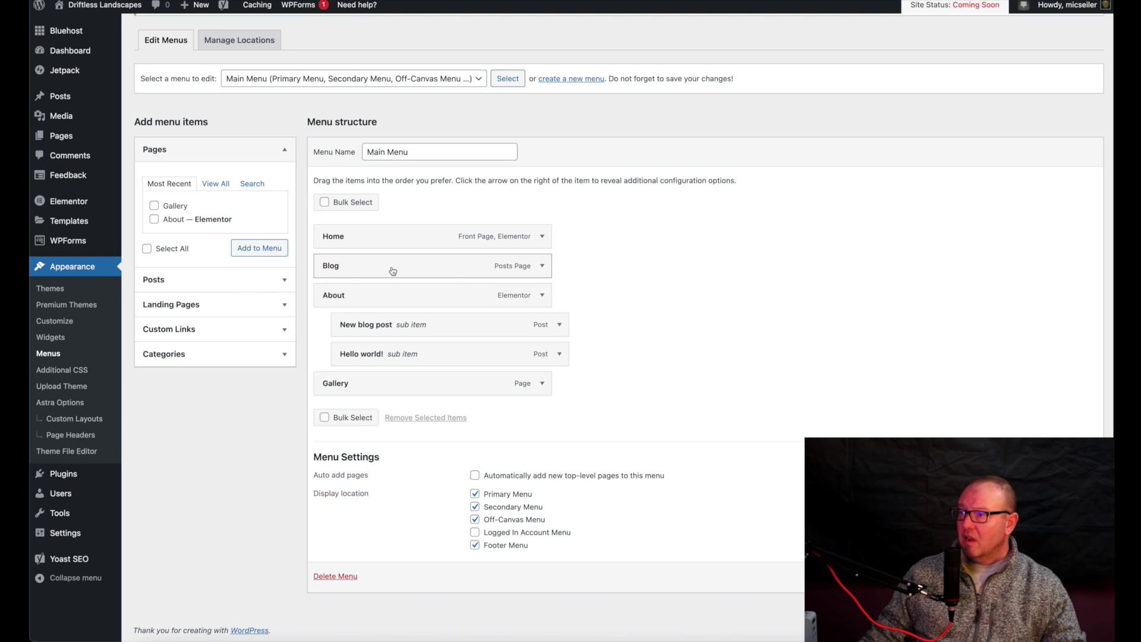
{"action": "left_click", "coordinate": [543, 267]}
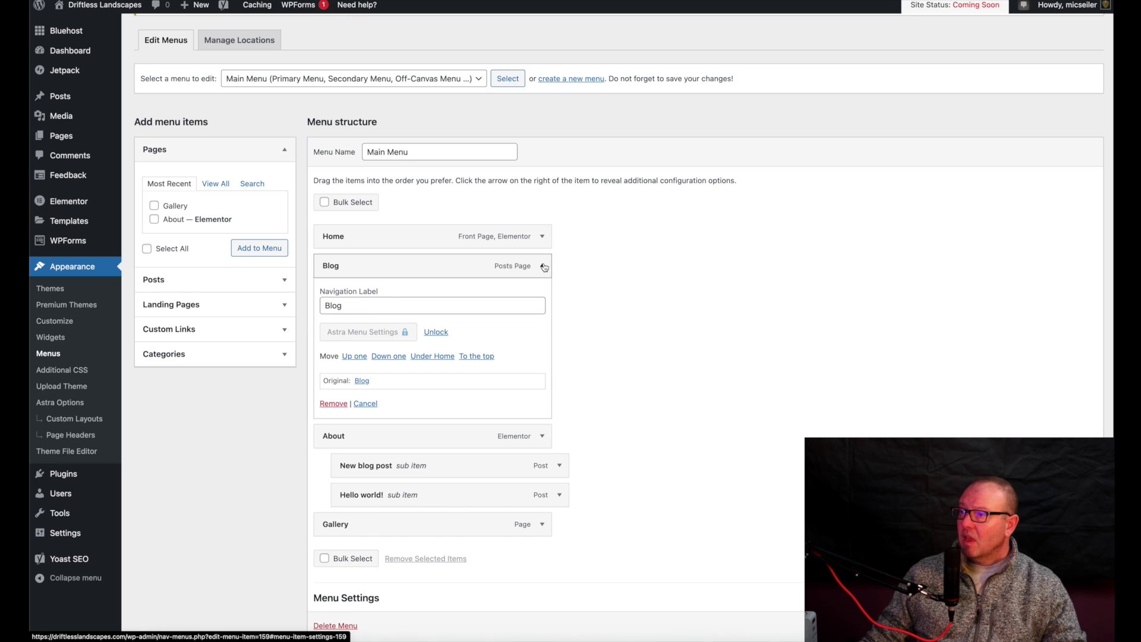
{"action": "left_click", "coordinate": [543, 266]}
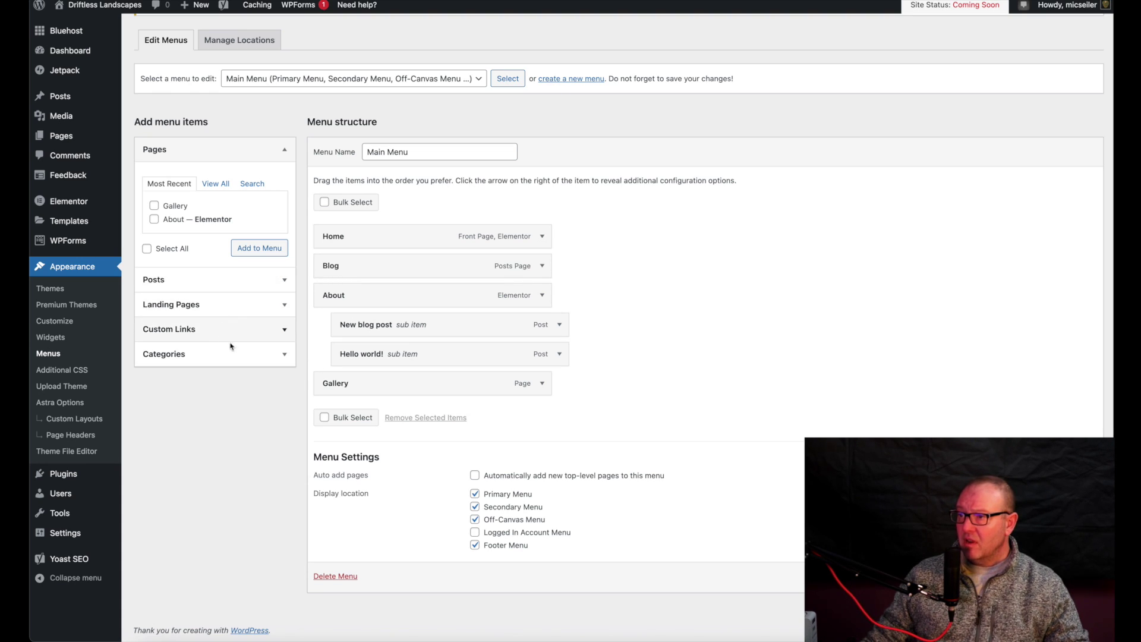
Step: Add all of the site's post categories to the Main Menu as new items
{"action": "left_click", "coordinate": [284, 355]}
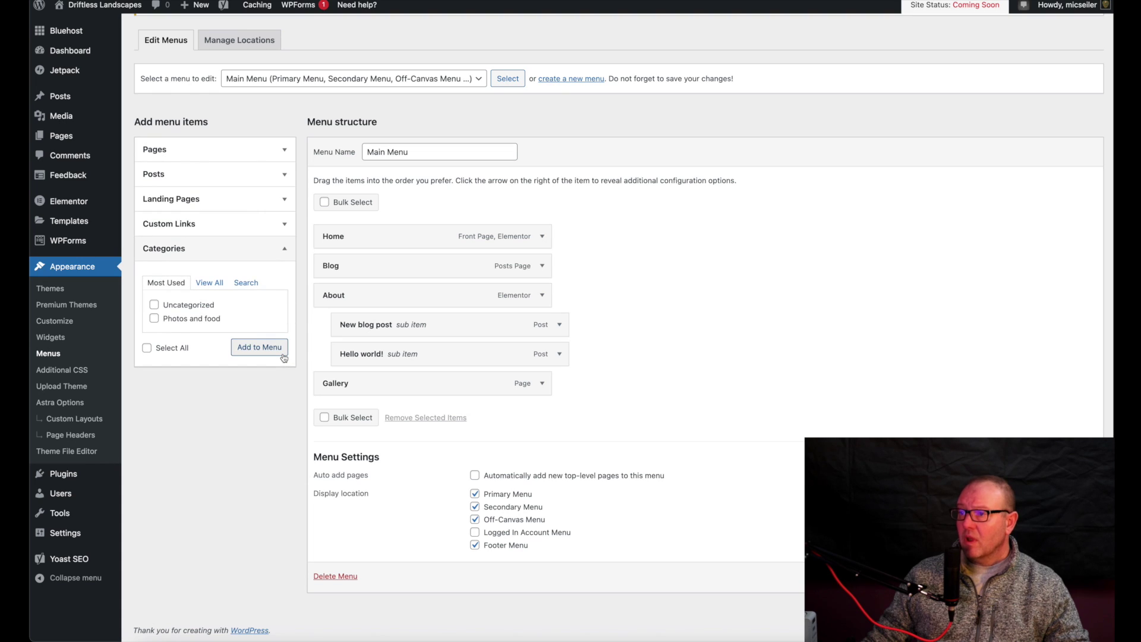
{"action": "left_click", "coordinate": [211, 283]}
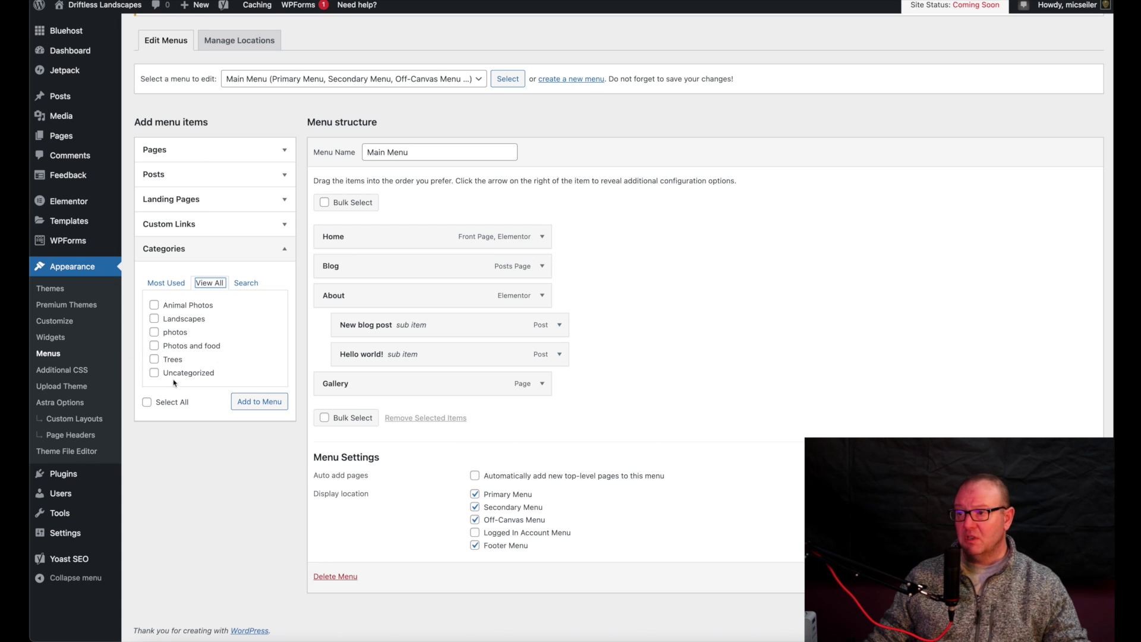
{"action": "left_click", "coordinate": [147, 403]}
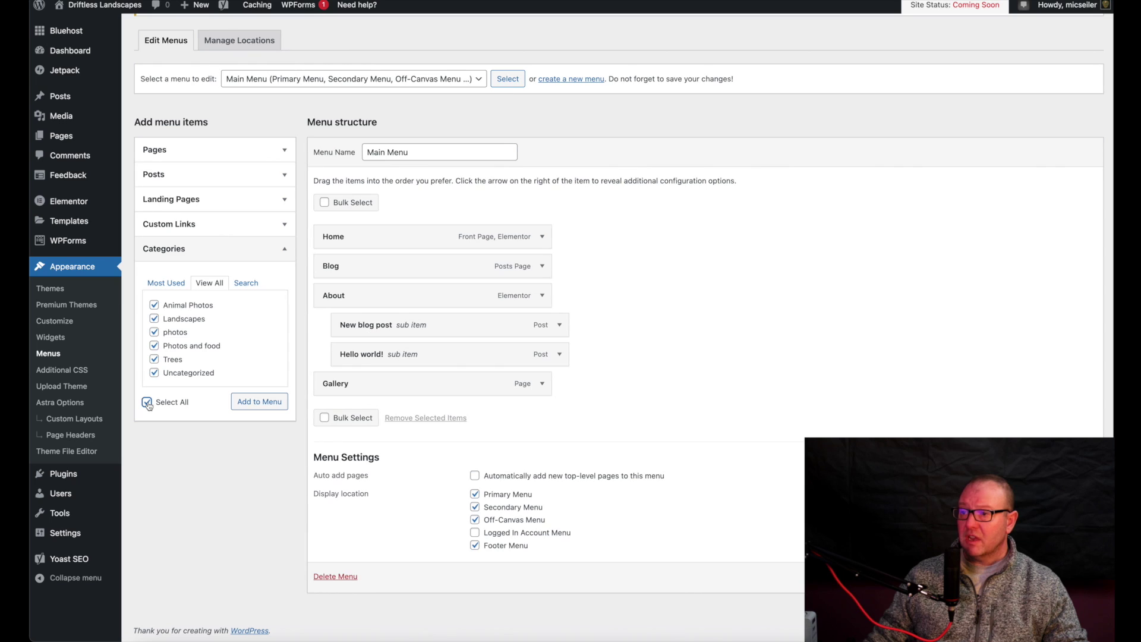
{"action": "left_click", "coordinate": [262, 403]}
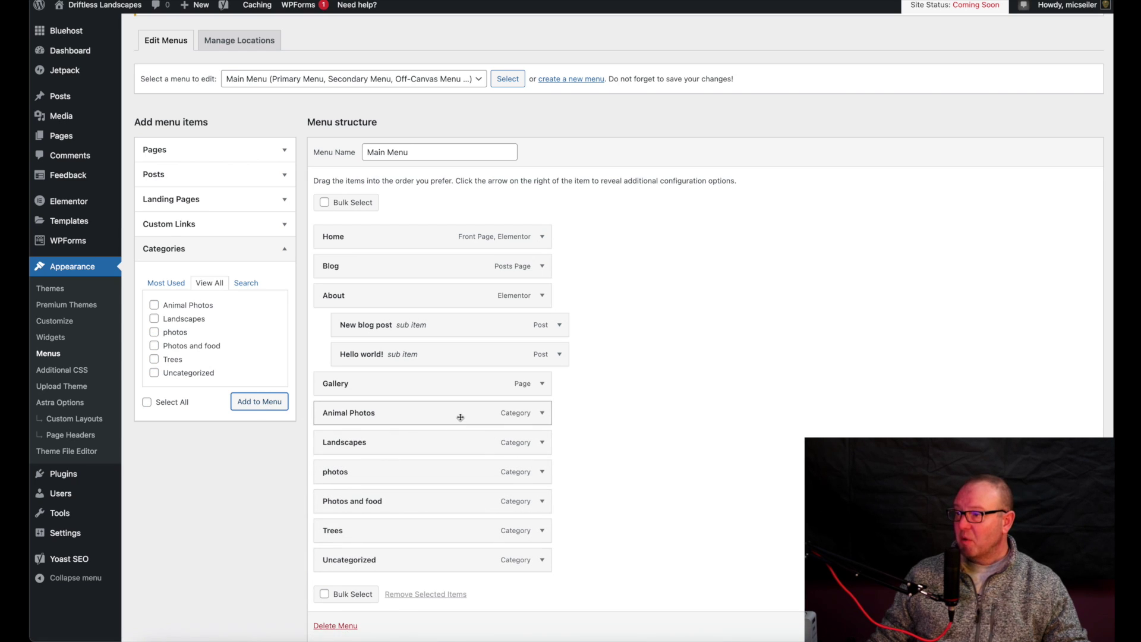
Step: Nest the Animal Photos, Landscapes, photos, Photos and food, Trees and Uncategorized categories as sub items under Blog, in that order
{"action": "left_click_drag", "start_coordinate": [460, 417], "coordinate": [474, 292]}
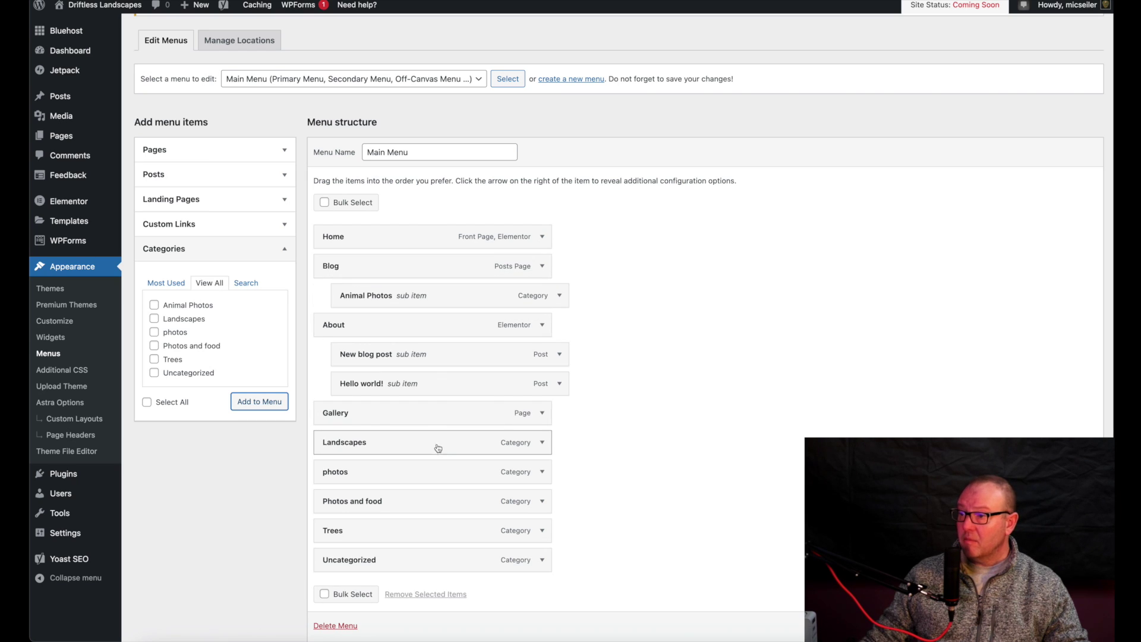
{"action": "left_click_drag", "start_coordinate": [438, 449], "coordinate": [461, 323]}
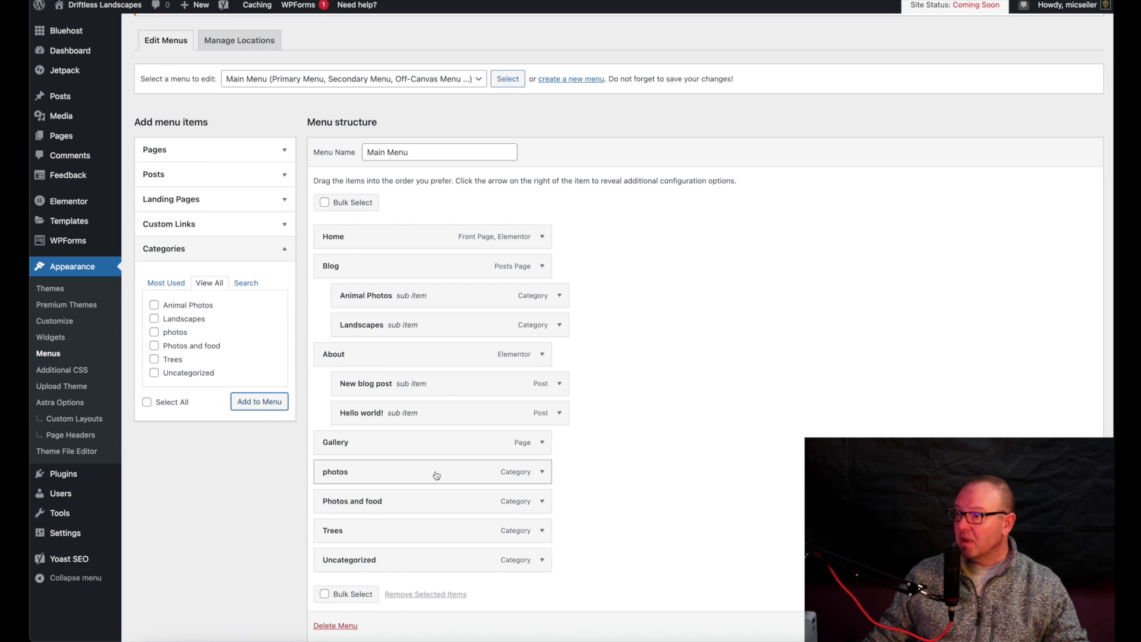
{"action": "left_click_drag", "start_coordinate": [436, 472], "coordinate": [451, 352]}
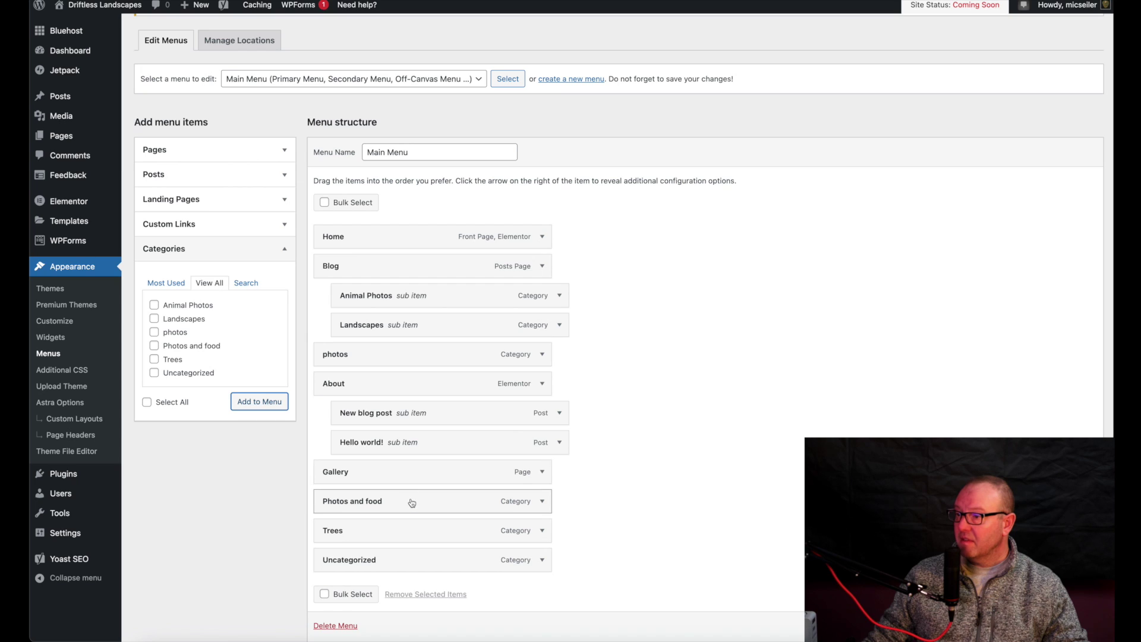
{"action": "left_click_drag", "start_coordinate": [412, 503], "coordinate": [459, 393]}
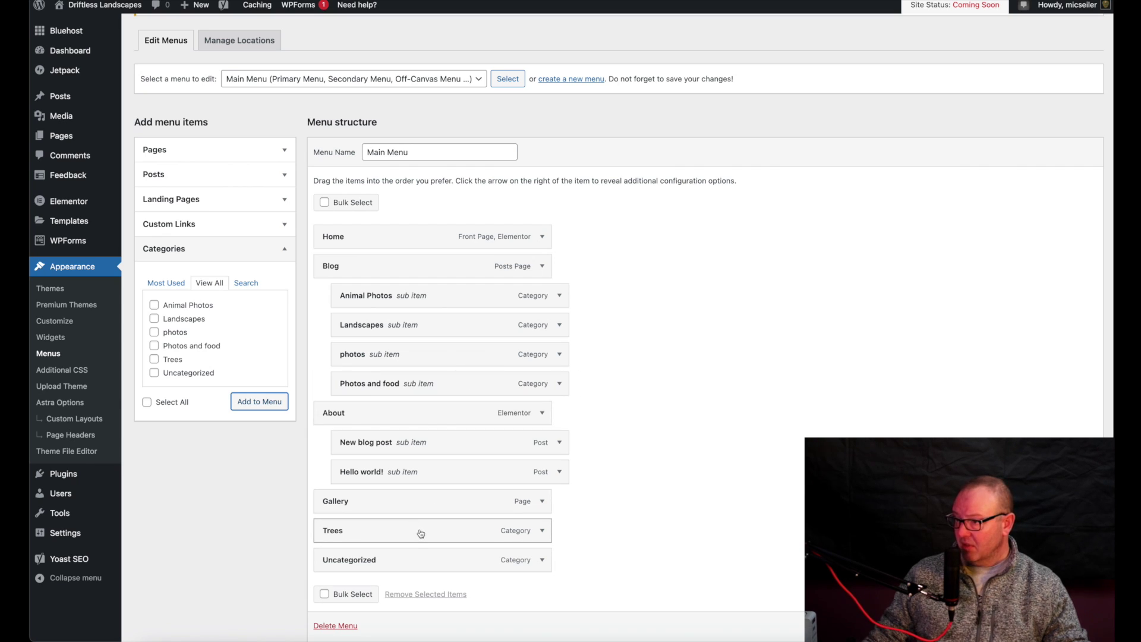
{"action": "left_click_drag", "start_coordinate": [420, 530], "coordinate": [440, 414]}
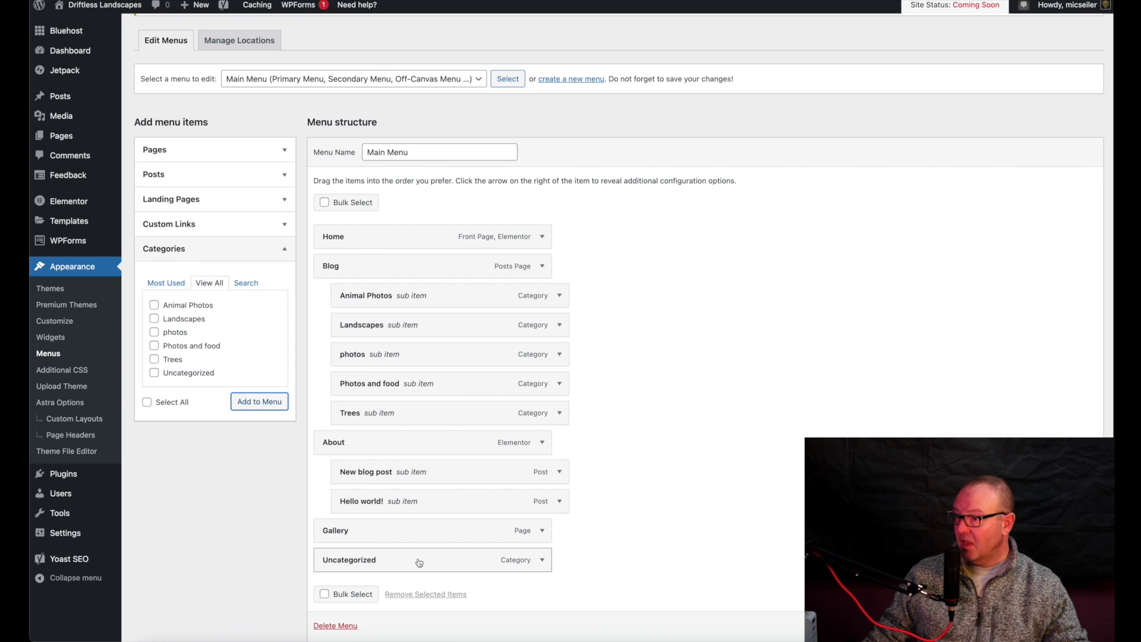
{"action": "left_click_drag", "start_coordinate": [419, 563], "coordinate": [440, 445]}
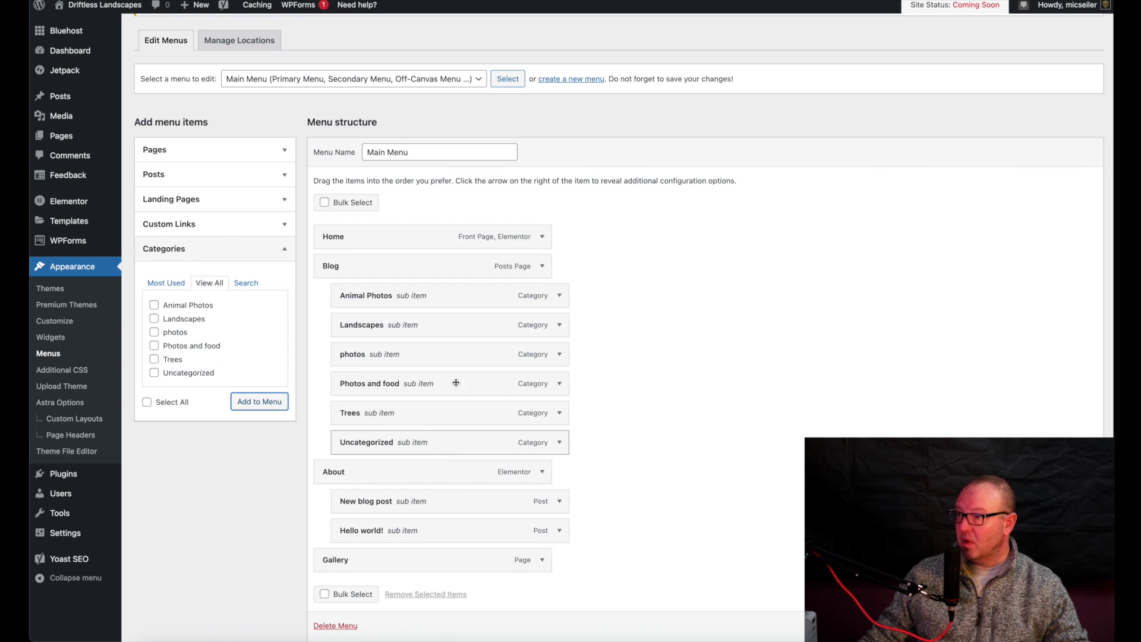
Step: Reorder Blog's sub items with photos above Landscapes and Trees directly below Landscapes at the same level, and save the menu
{"action": "mouse_move", "coordinate": [432, 297]}
{"action": "left_mouse_down"}
{"action": "mouse_move", "coordinate": [433, 327]}
{"action": "mouse_move", "coordinate": [425, 296]}
{"action": "mouse_move", "coordinate": [436, 299]}
{"action": "left_mouse_up"}
{"action": "left_click_drag", "start_coordinate": [442, 354], "coordinate": [448, 327]}
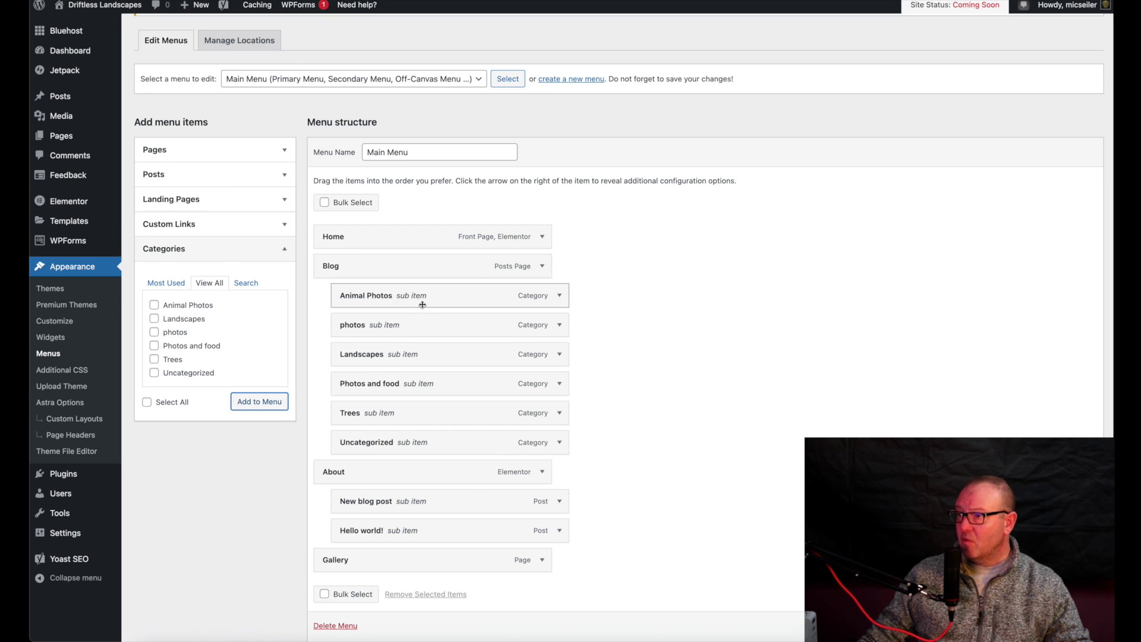
{"action": "left_click_drag", "start_coordinate": [420, 411], "coordinate": [433, 383]}
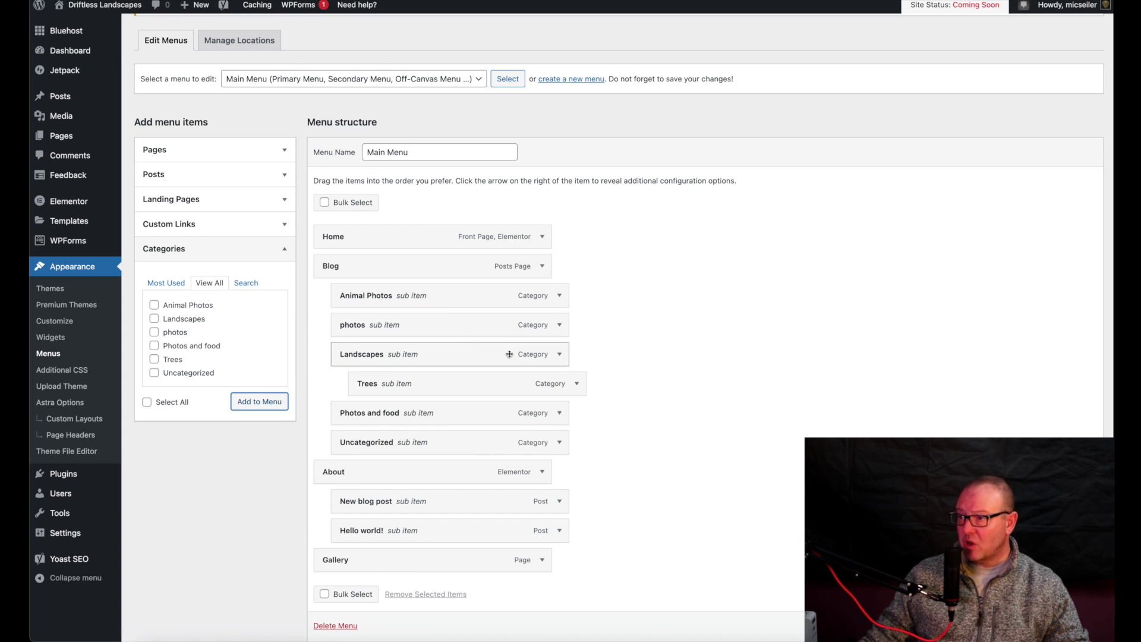
{"action": "mouse_move", "coordinate": [489, 384]}
{"action": "left_mouse_down"}
{"action": "mouse_move", "coordinate": [461, 380]}
{"action": "mouse_move", "coordinate": [472, 383]}
{"action": "left_mouse_up"}
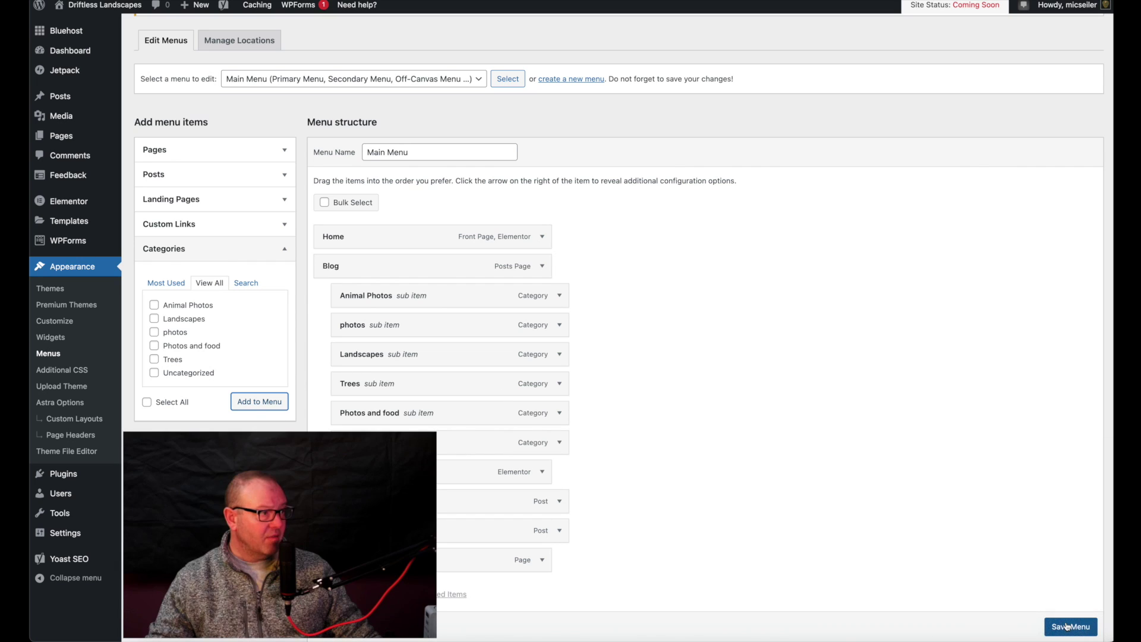
{"action": "left_click", "coordinate": [1067, 626]}
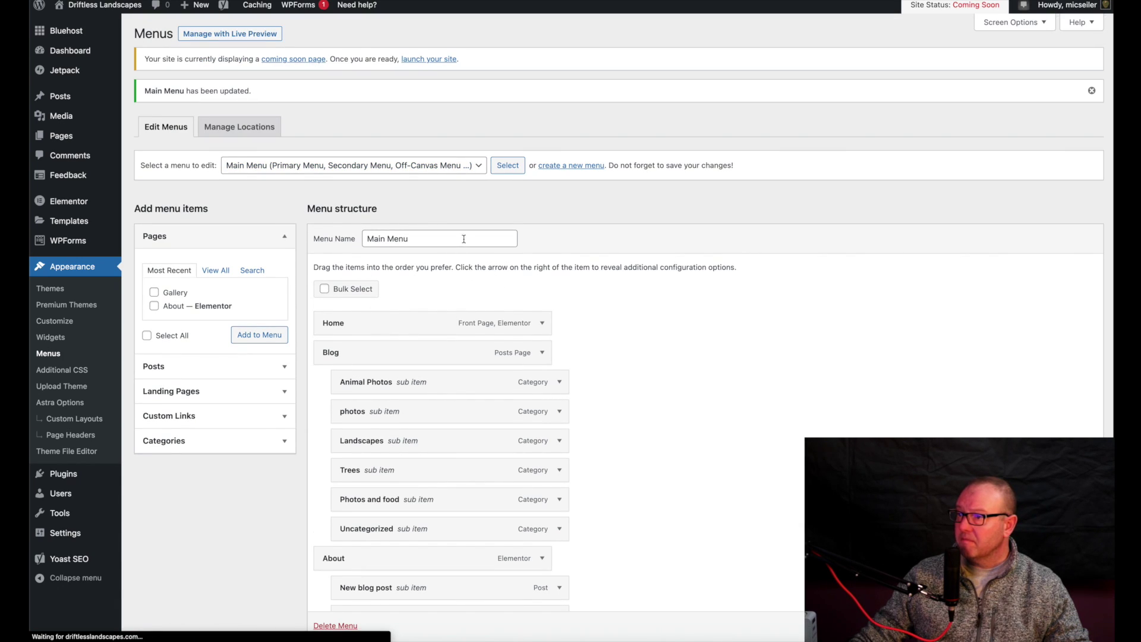
Step: Visit the live site and look through the Photos and food category page from the header's Blog submenu
{"action": "mouse_move", "coordinate": [111, 9]}
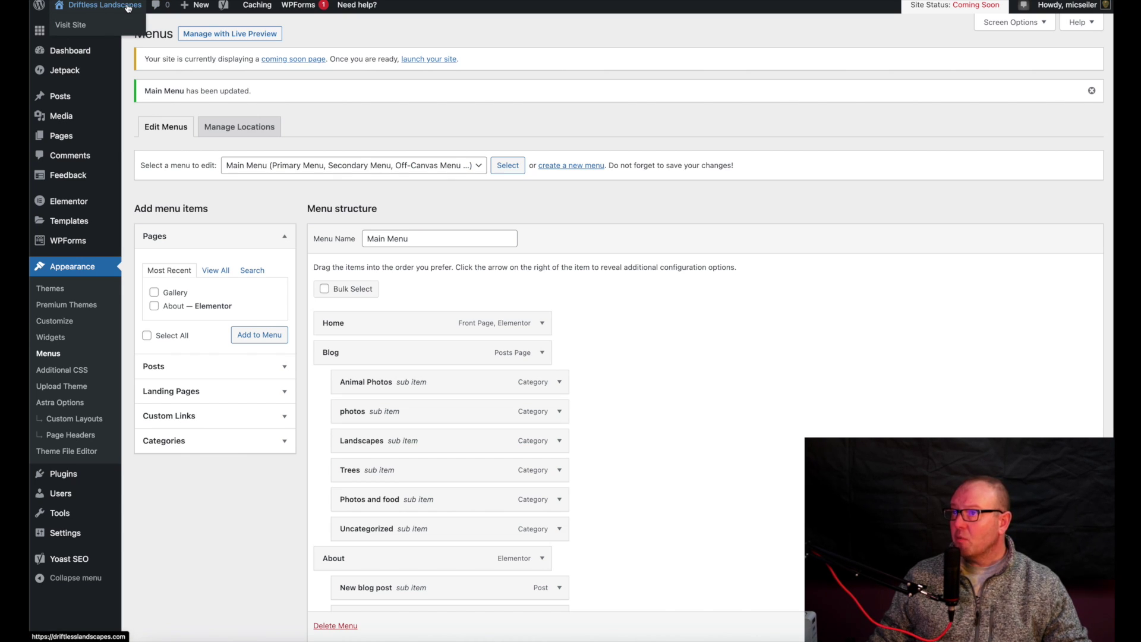
{"action": "left_click", "coordinate": [77, 26]}
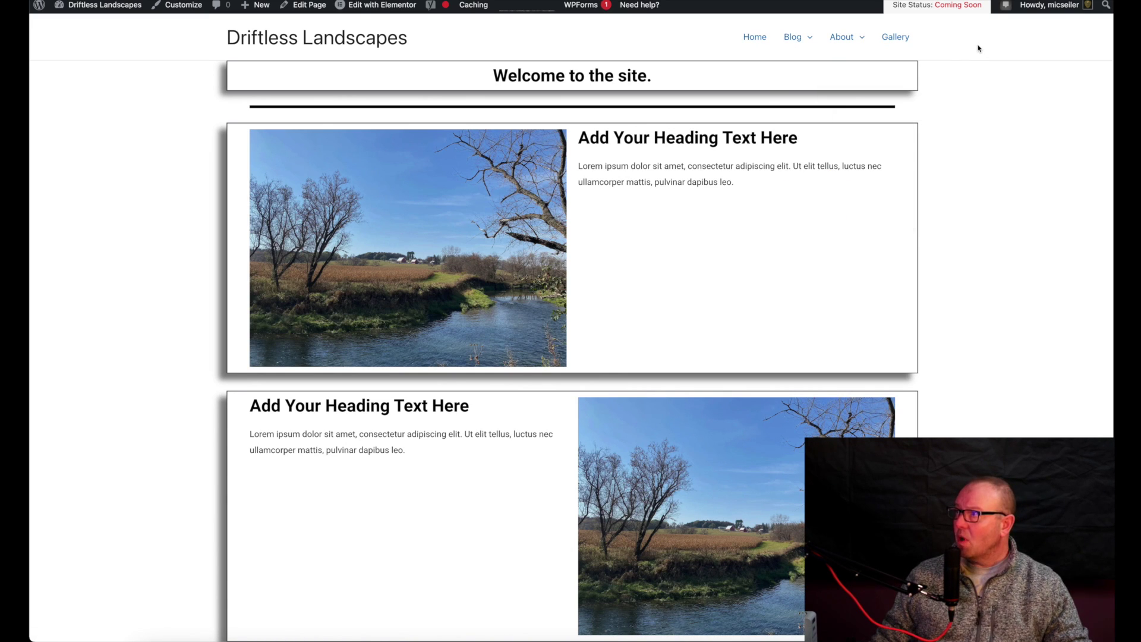
{"action": "mouse_move", "coordinate": [797, 46]}
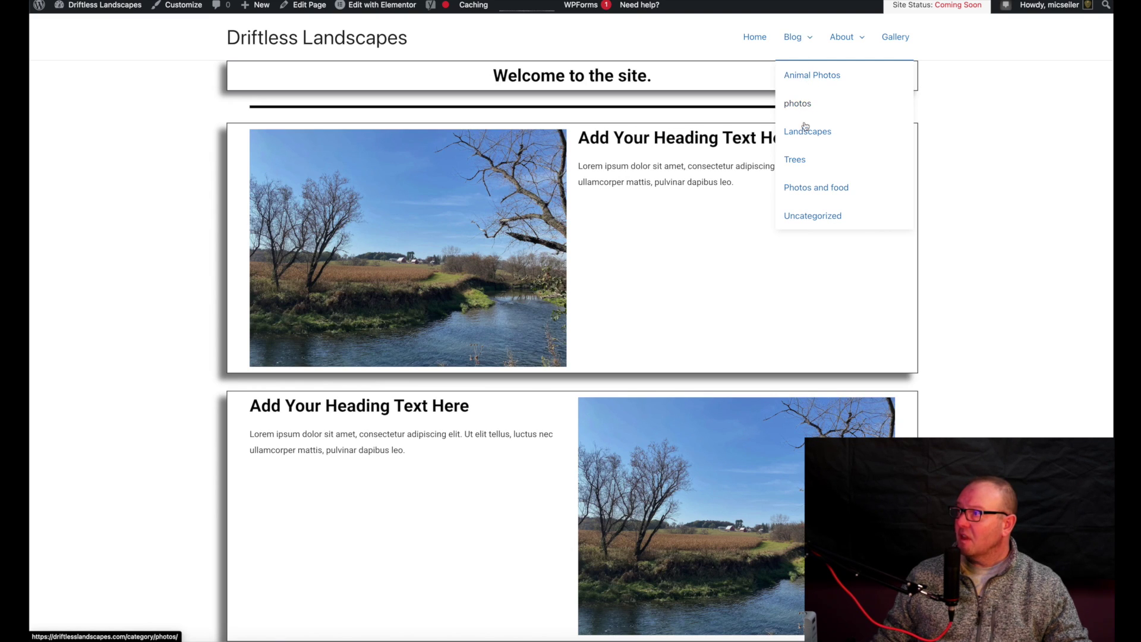
{"action": "left_click", "coordinate": [803, 190]}
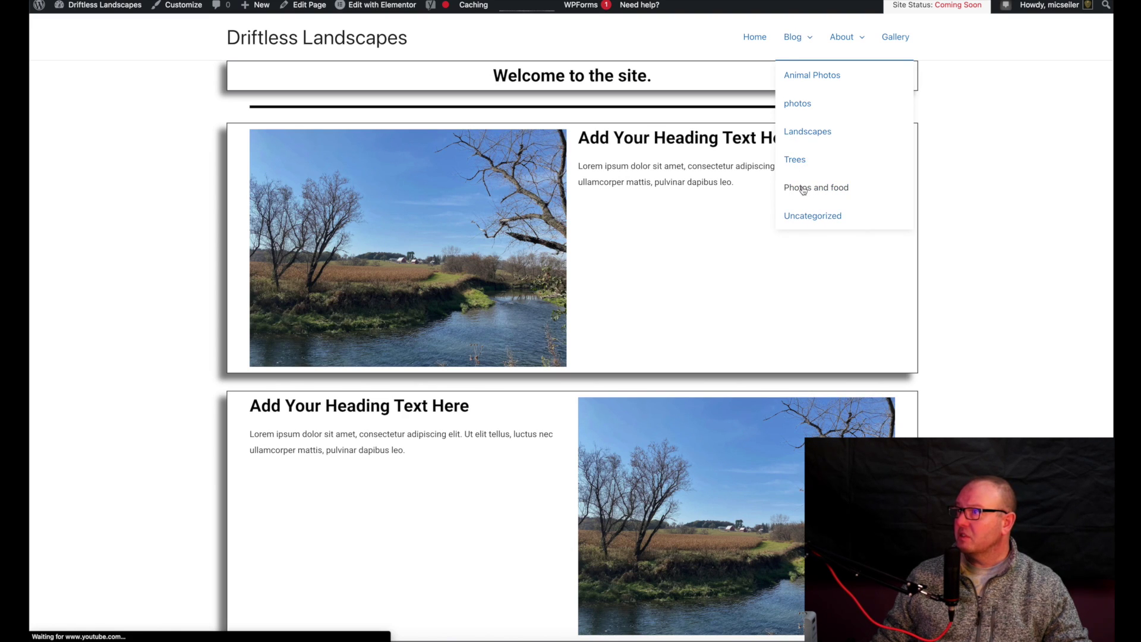
{"action": "scroll", "coordinate": [794, 185], "scroll_direction": "down", "scroll_amount": 4}
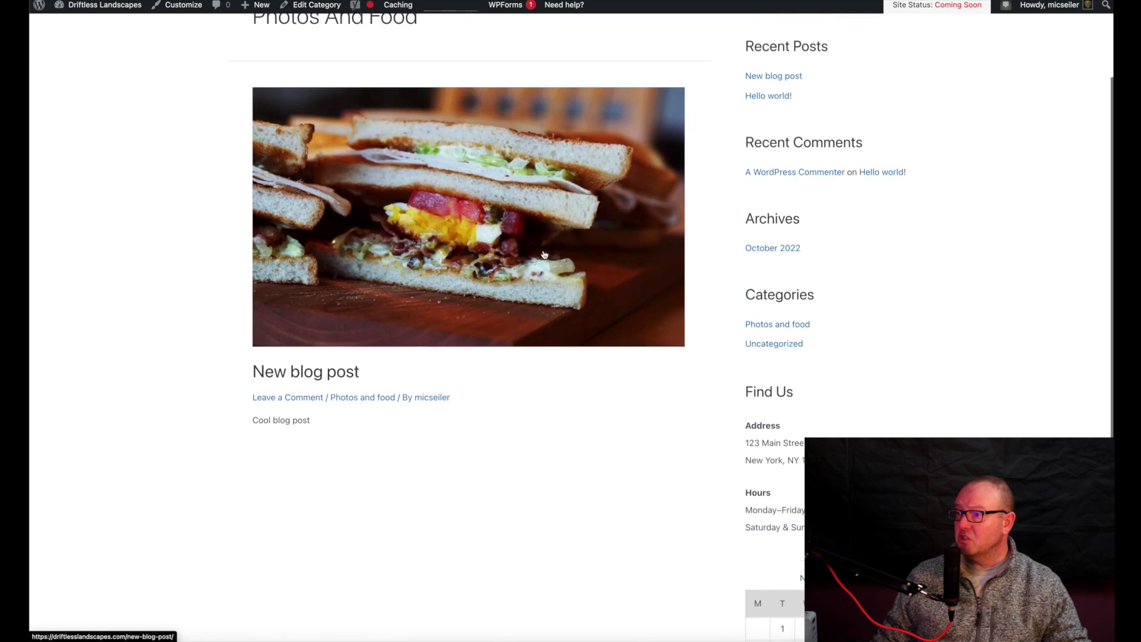
{"action": "scroll", "coordinate": [539, 239], "scroll_direction": "up", "scroll_amount": 4}
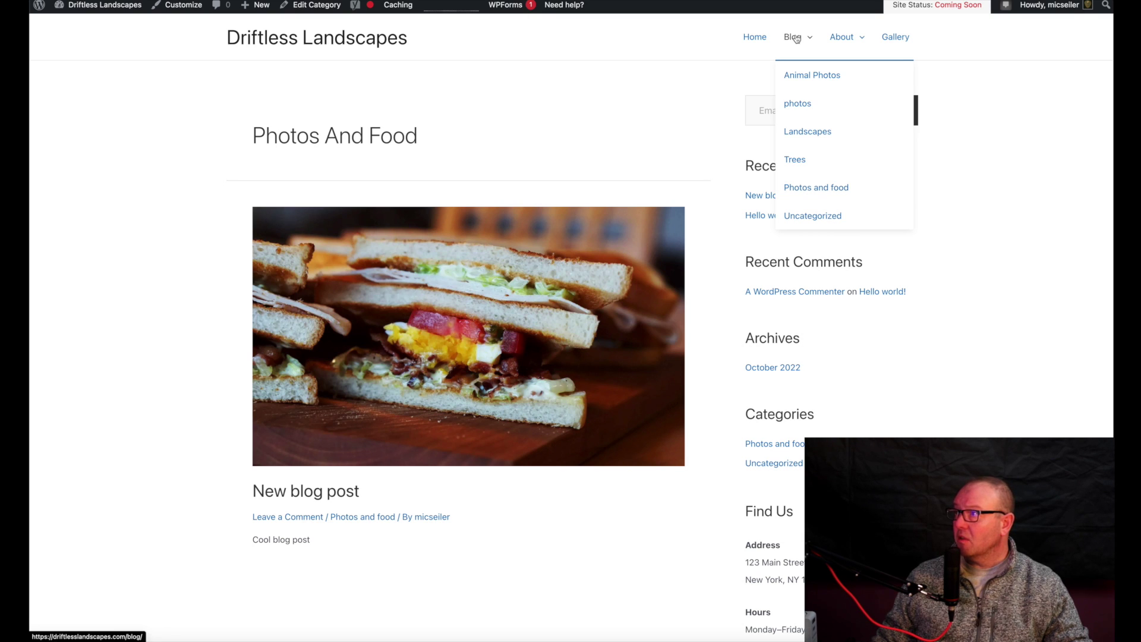
Step: Look through the Blog page's posts and compare them with the Uncategorized category page from the Blog submenu
{"action": "left_click", "coordinate": [796, 38]}
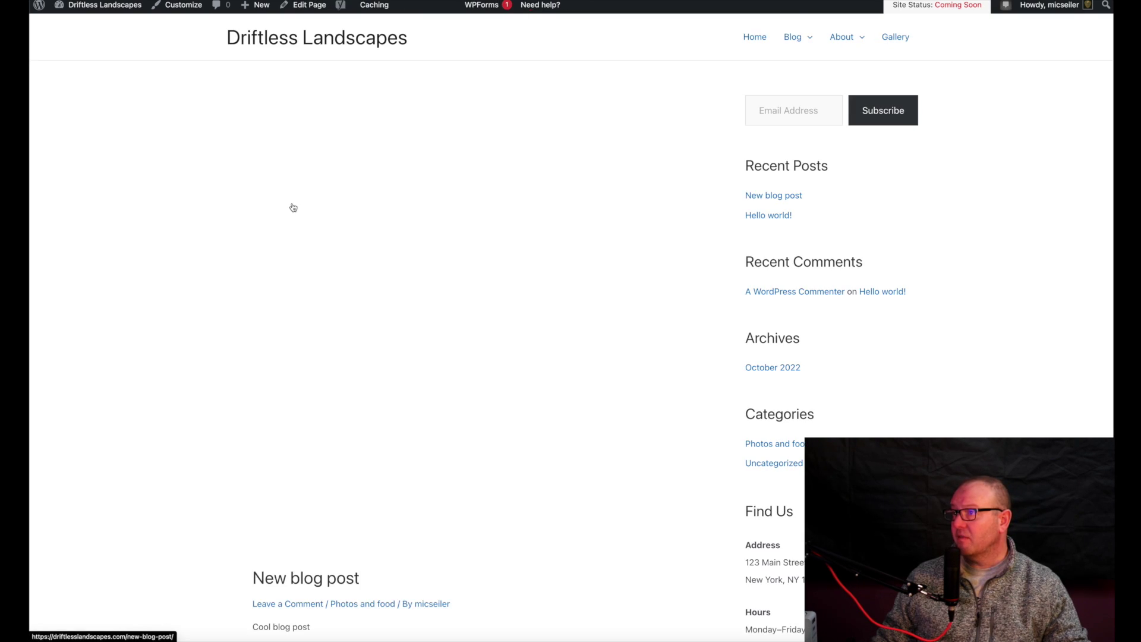
{"action": "scroll", "coordinate": [463, 220], "scroll_direction": "down", "scroll_amount": 1}
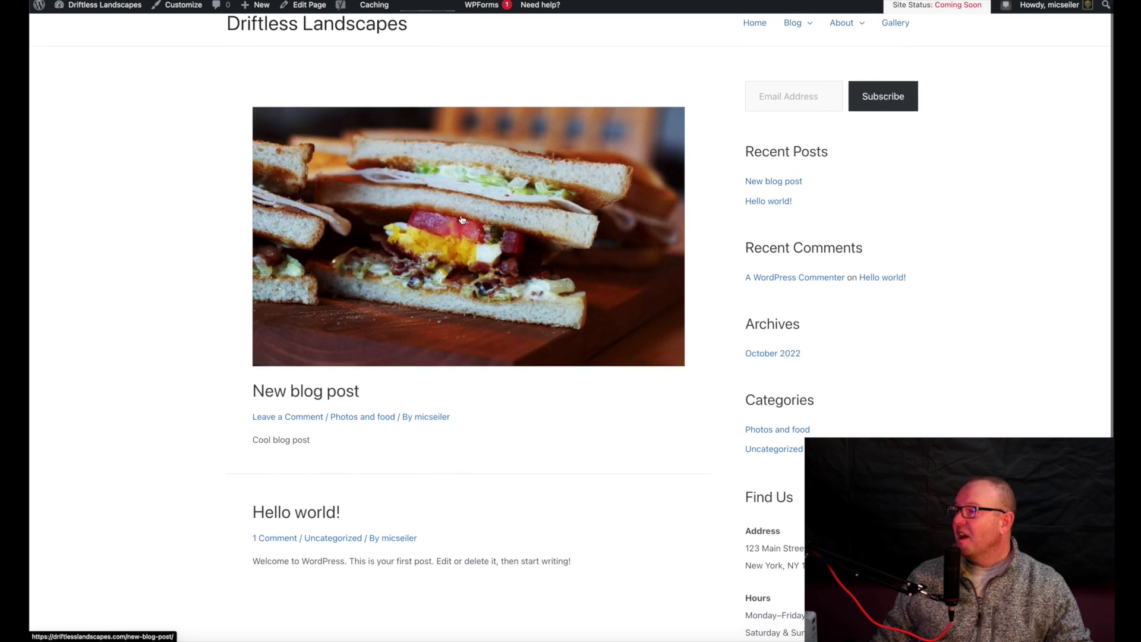
{"action": "scroll", "coordinate": [463, 220], "scroll_direction": "up", "scroll_amount": 1}
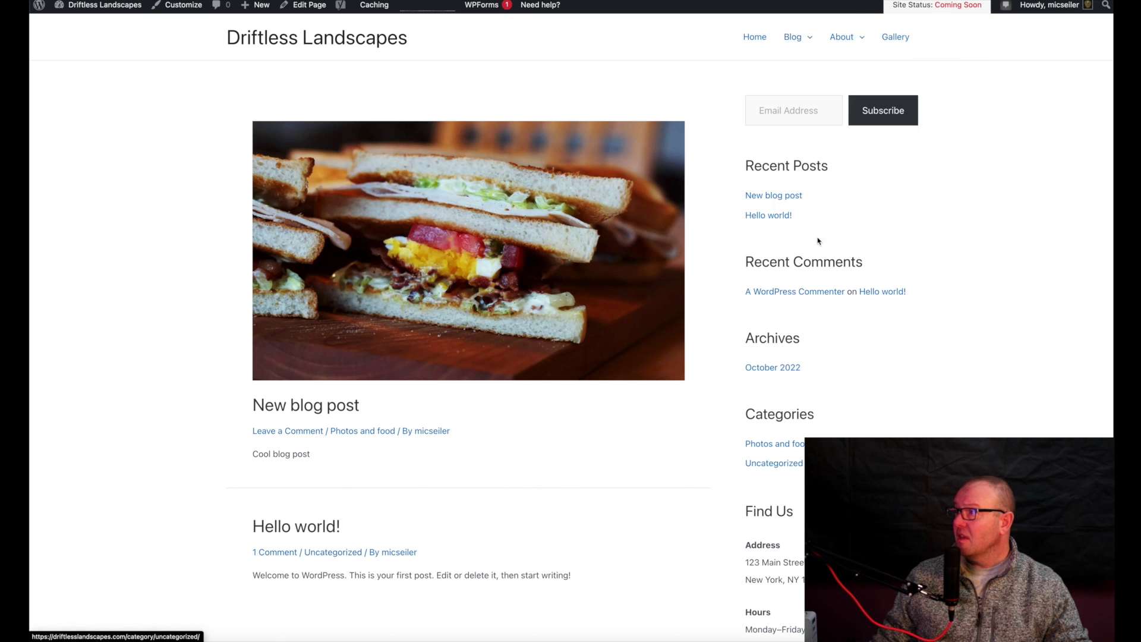
{"action": "mouse_move", "coordinate": [796, 36]}
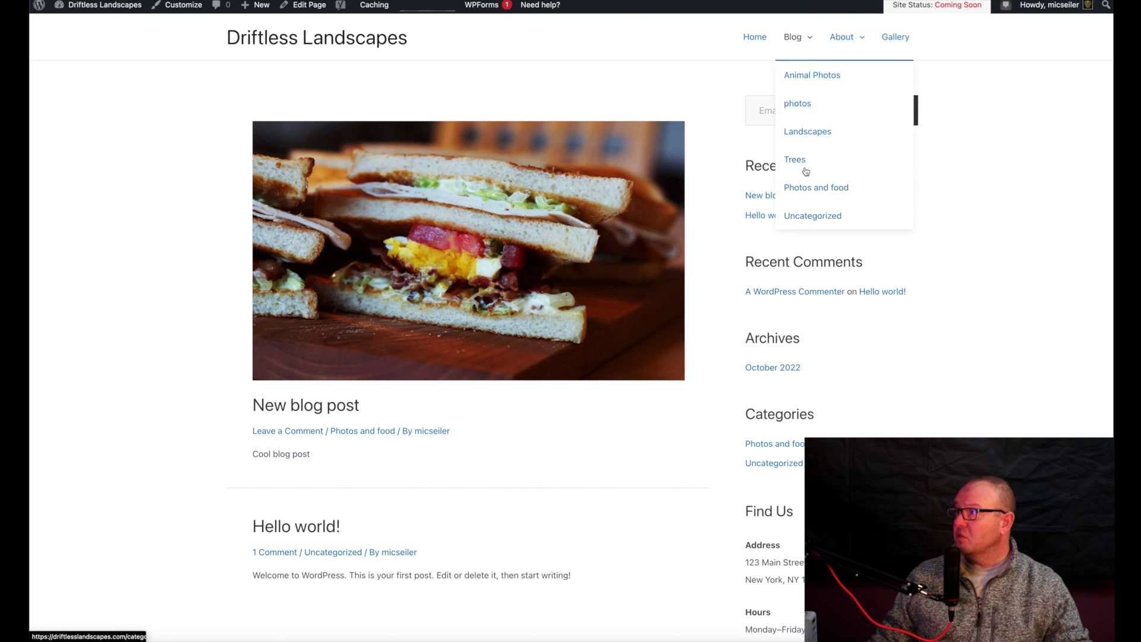
{"action": "left_click", "coordinate": [800, 217]}
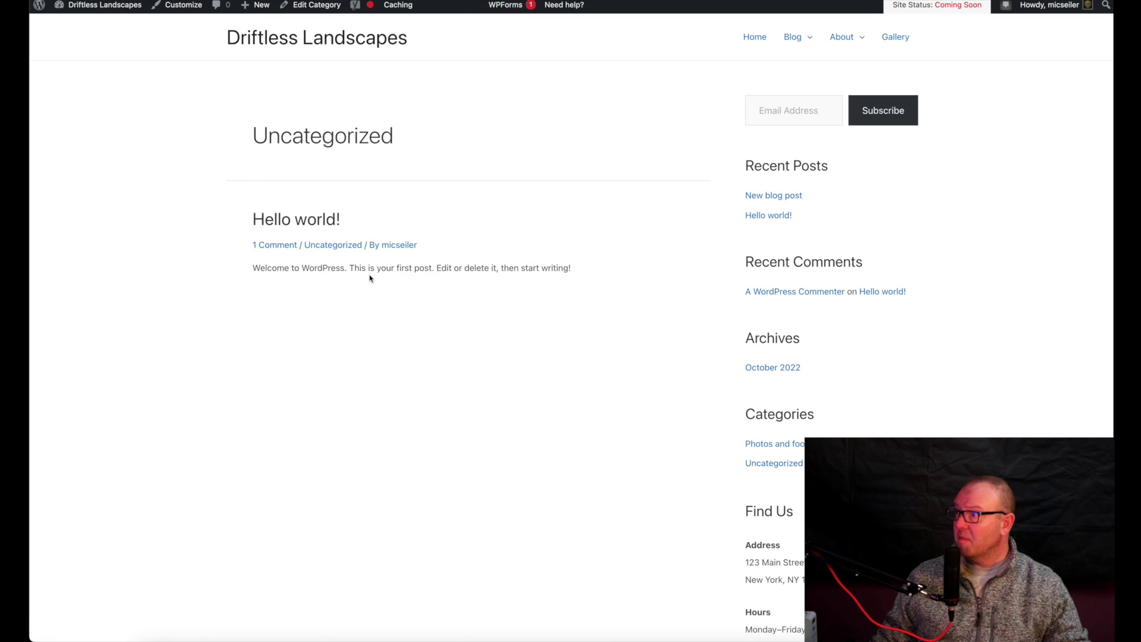
{"action": "mouse_move", "coordinate": [797, 39]}
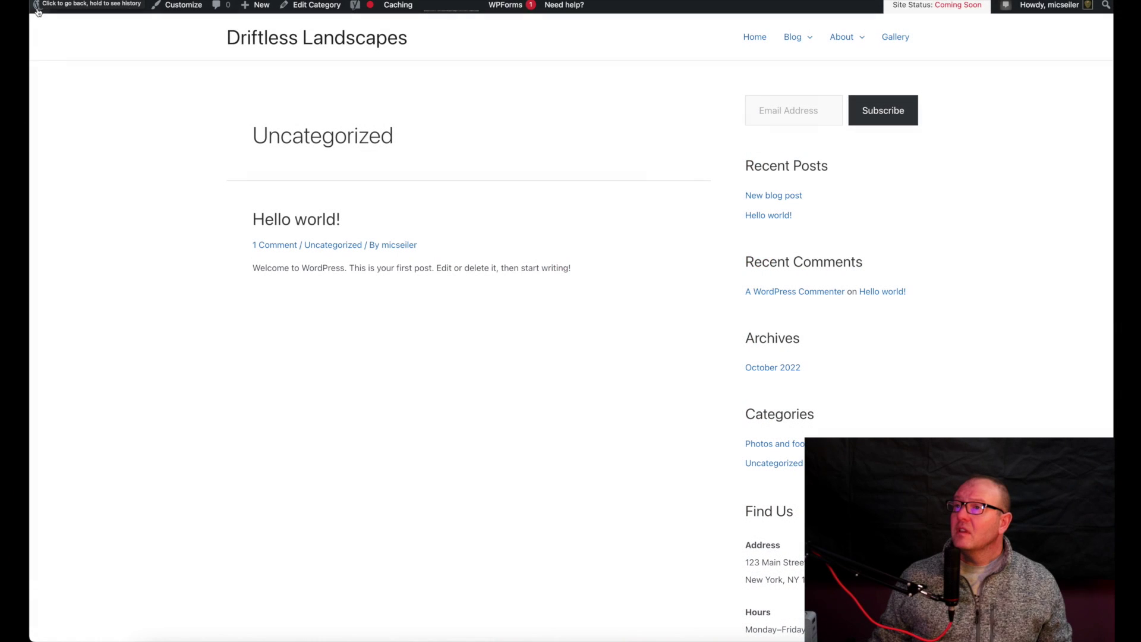
Step: Return to the site's admin area and open the post titled New blog post for editing from the list of all posts
{"action": "mouse_move", "coordinate": [38, 12]}
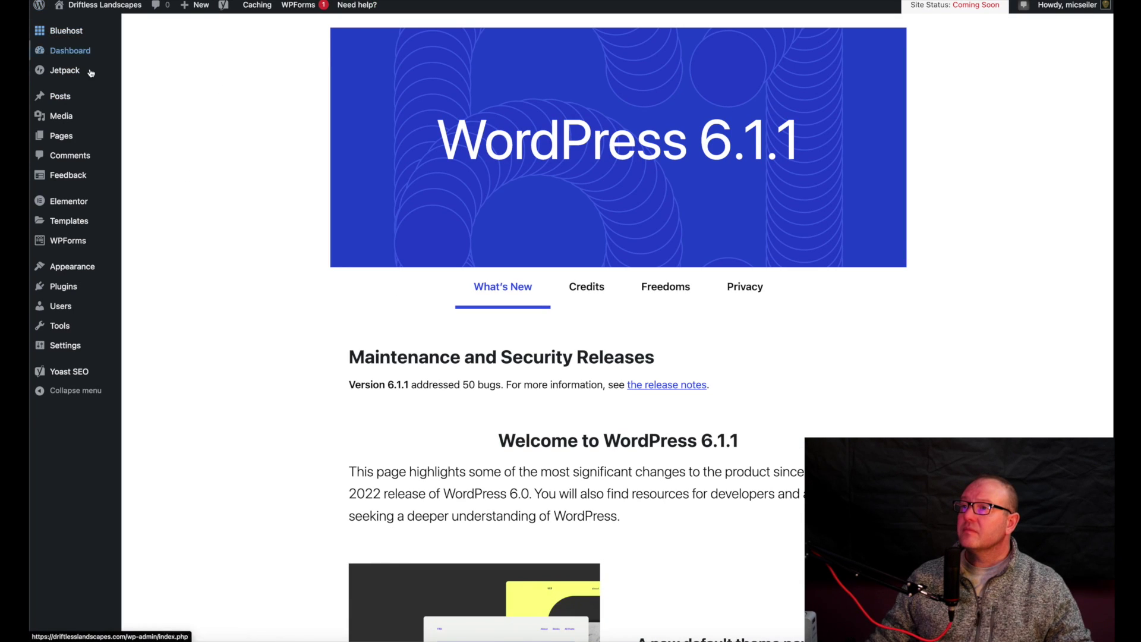
{"action": "mouse_move", "coordinate": [75, 43]}
{"action": "mouse_move", "coordinate": [57, 97]}
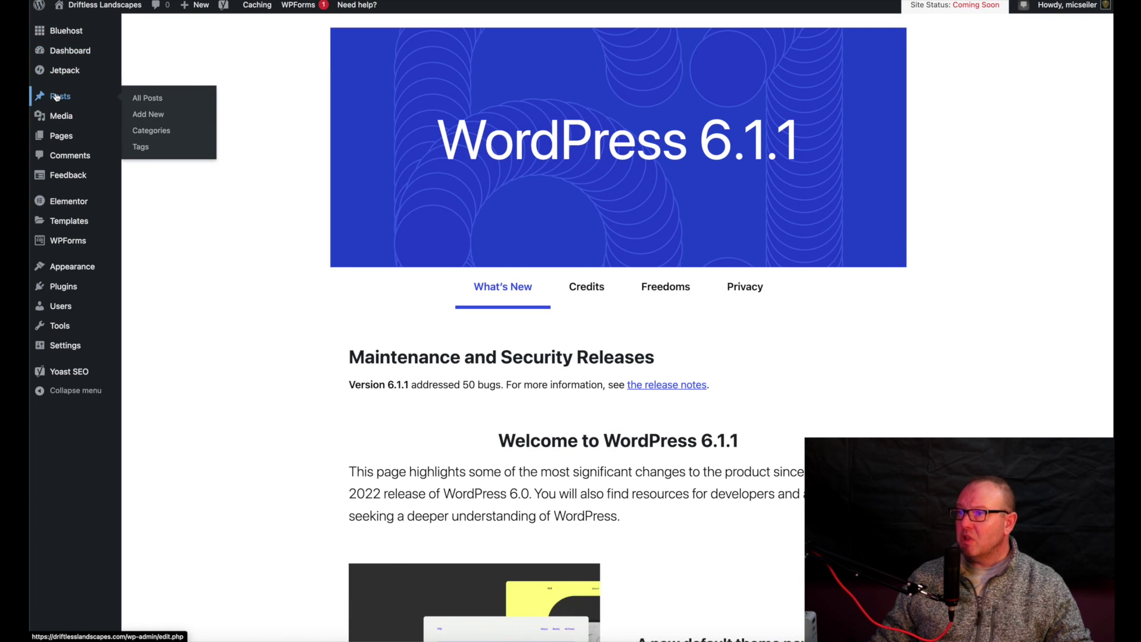
{"action": "left_click", "coordinate": [150, 101]}
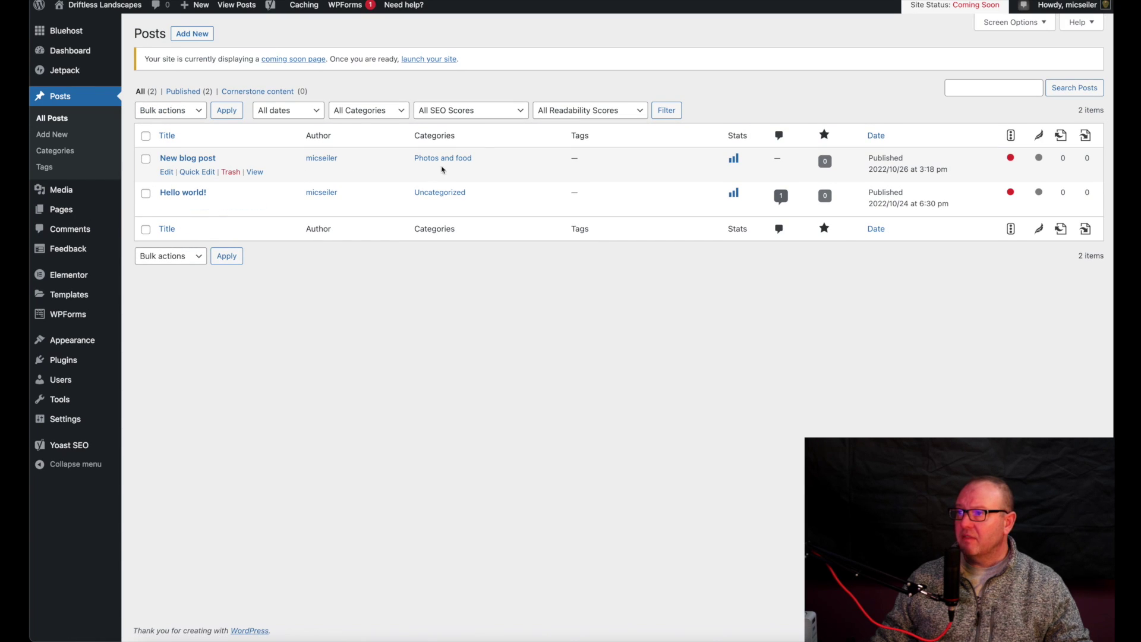
{"action": "left_click", "coordinate": [167, 173]}
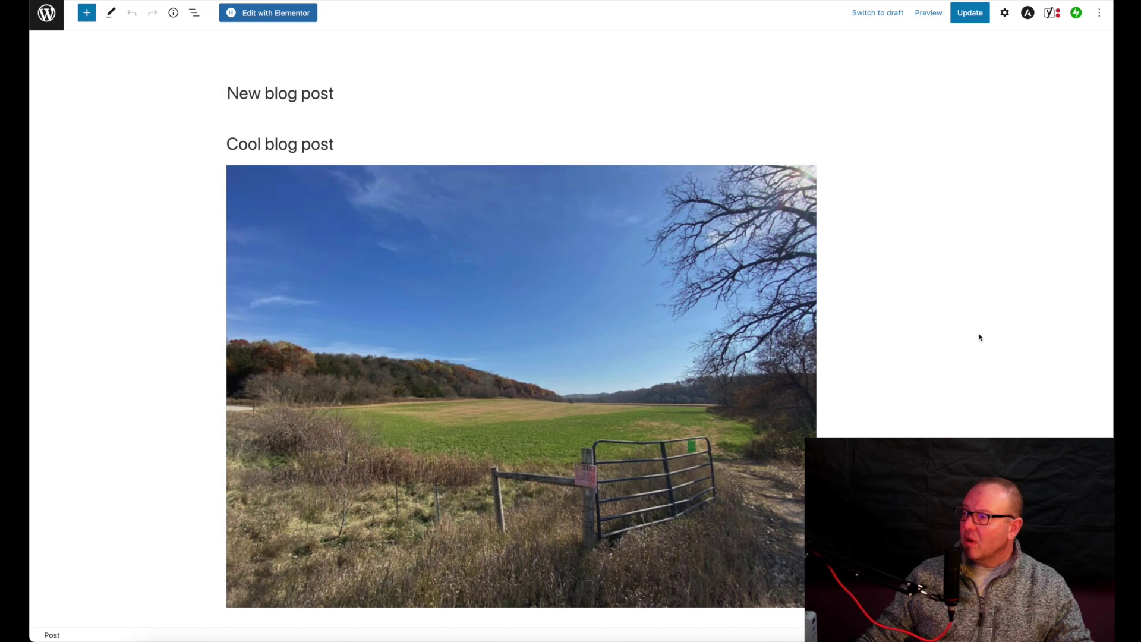
Step: Show the post's settings and look through its list of assigned and available categories
{"action": "left_click", "coordinate": [1004, 13]}
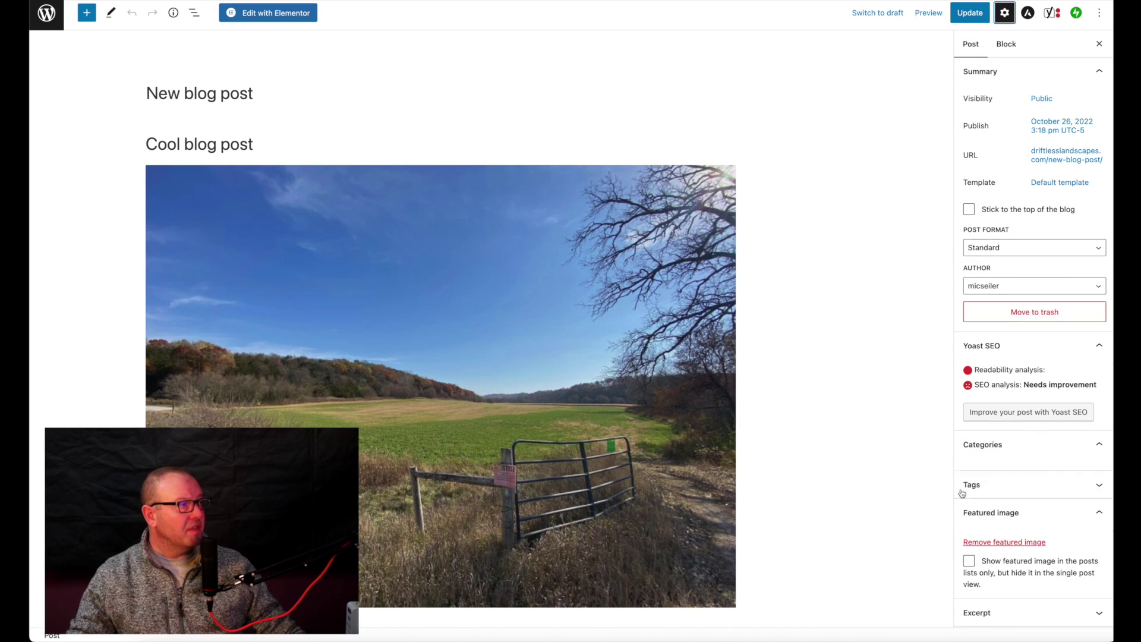
{"action": "scroll", "coordinate": [893, 384], "scroll_direction": "down", "scroll_amount": 1}
{"action": "scroll", "coordinate": [1017, 443], "scroll_direction": "down", "scroll_amount": 5}
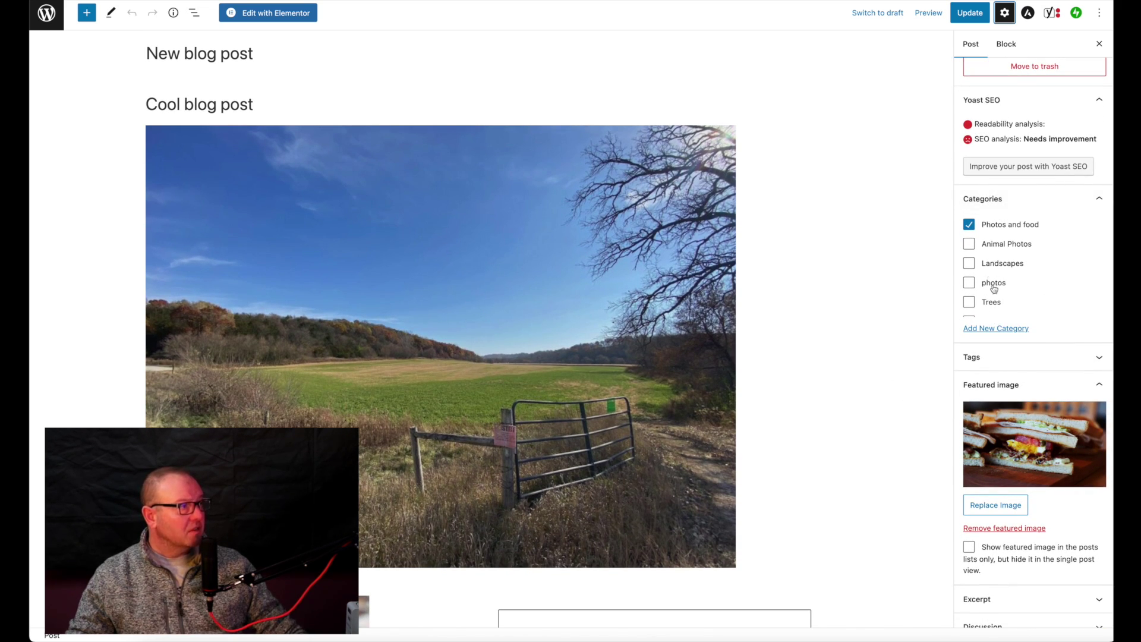
{"action": "scroll", "coordinate": [989, 285], "scroll_direction": "down", "scroll_amount": 1}
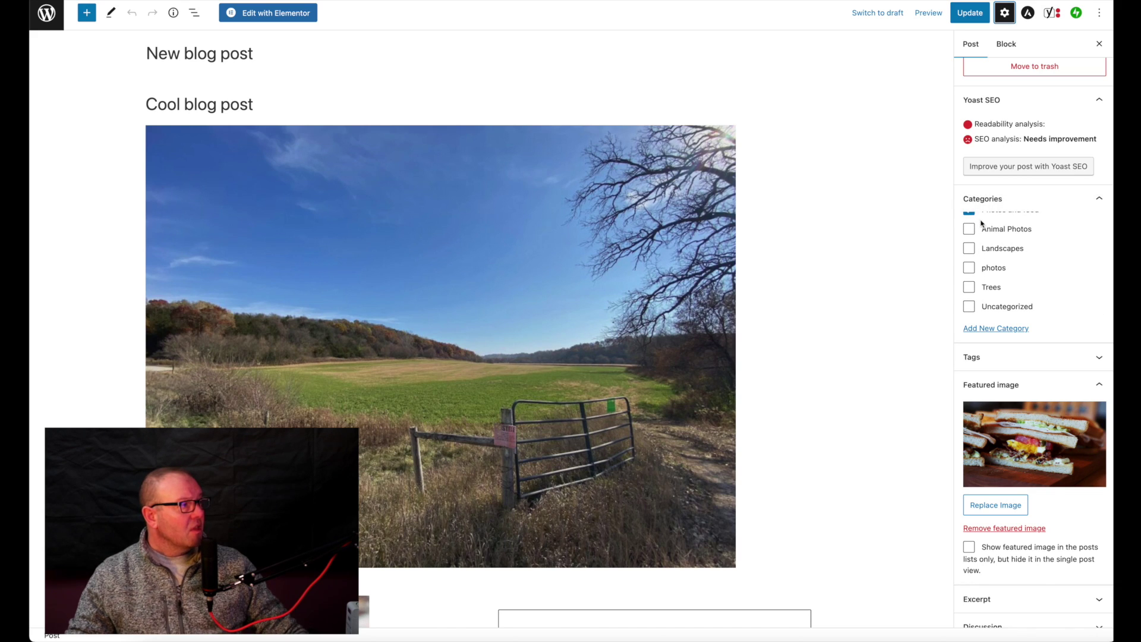
{"action": "scroll", "coordinate": [981, 241], "scroll_direction": "up", "scroll_amount": 1}
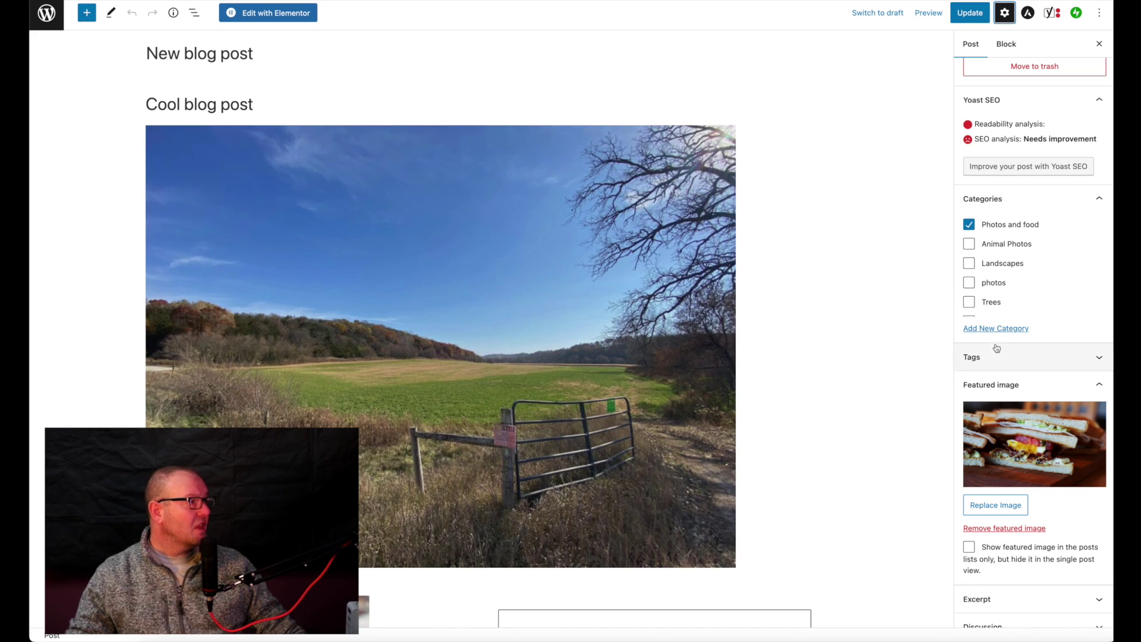
{"action": "scroll", "coordinate": [989, 277], "scroll_direction": "down", "scroll_amount": 1}
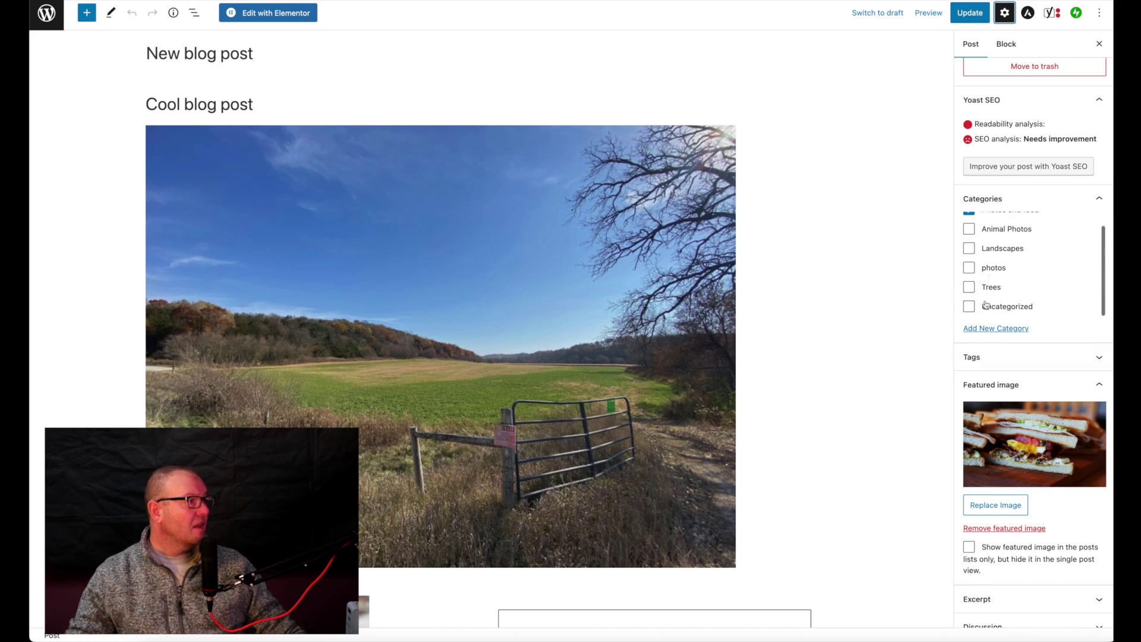
Step: Open the form for adding a new category and view the available parent categories without choosing one
{"action": "left_click", "coordinate": [1003, 330]}
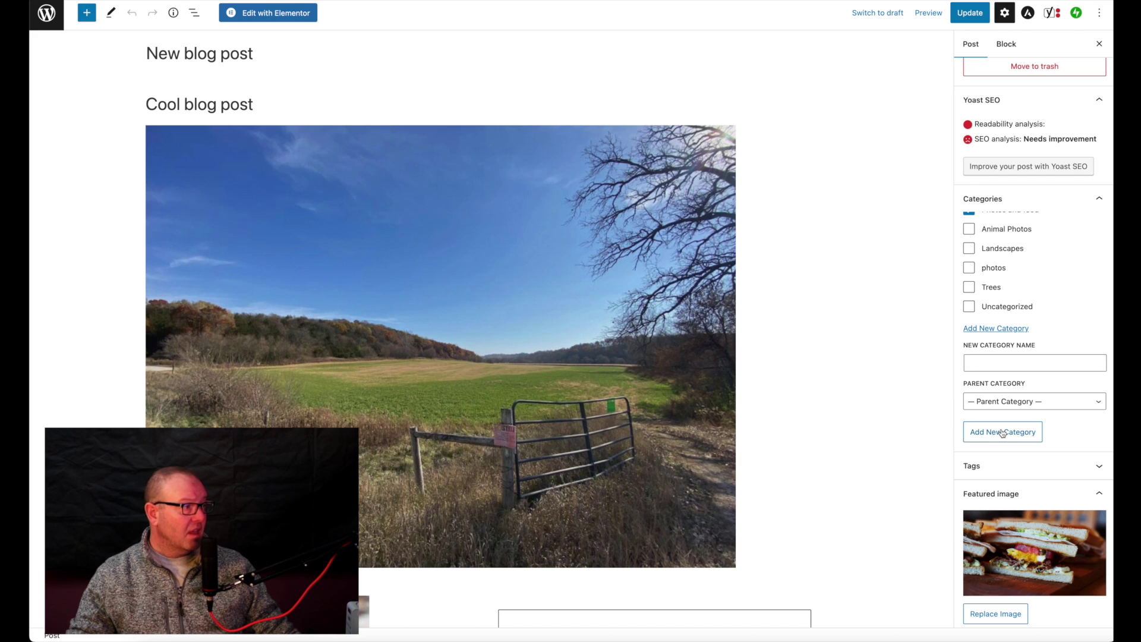
{"action": "left_click", "coordinate": [1100, 401]}
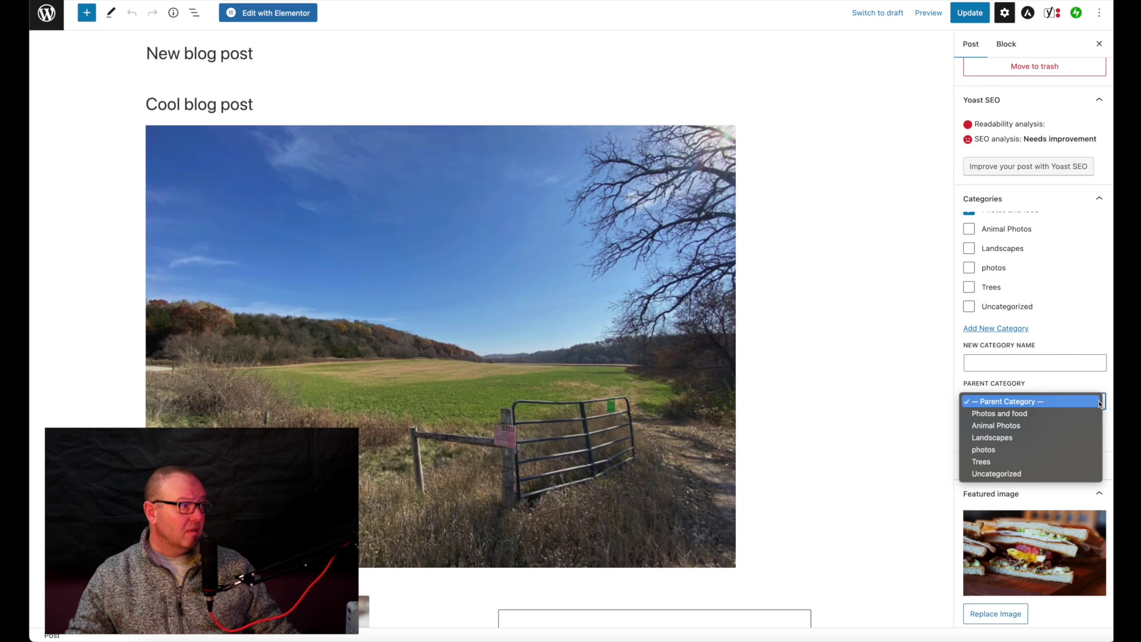
{"action": "left_click", "coordinate": [1099, 404]}
Step: Assign the post to the Animal Photos, Landscapes, photos and Trees categories in addition to Photos and food
{"action": "scroll", "coordinate": [1015, 268], "scroll_direction": "up", "scroll_amount": 1}
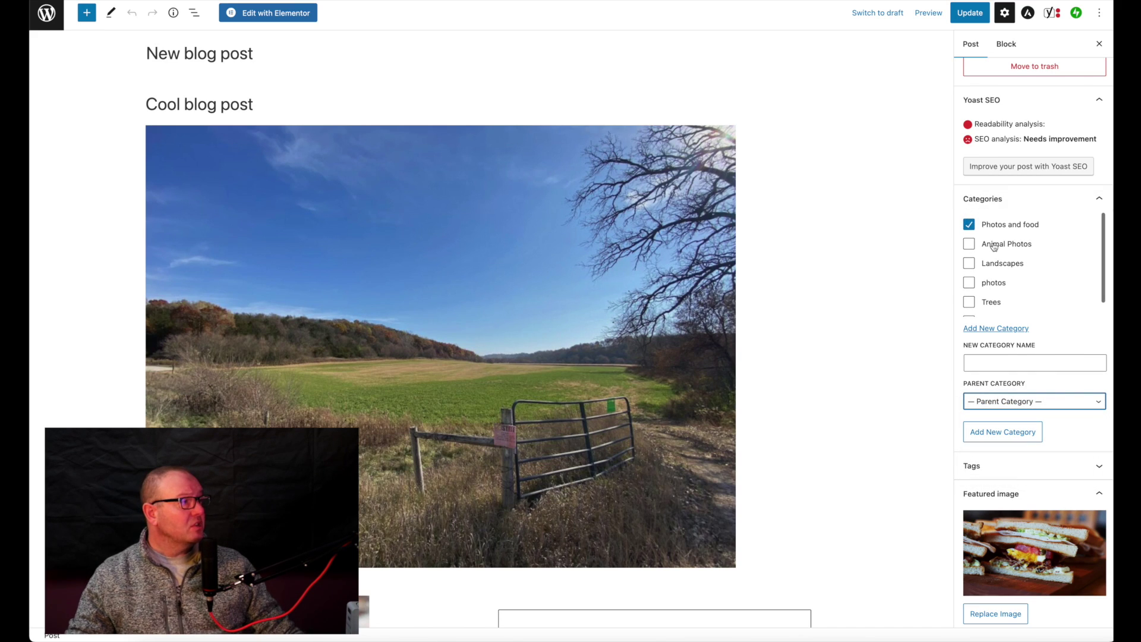
{"action": "left_click", "coordinate": [969, 244]}
{"action": "left_click", "coordinate": [970, 263]}
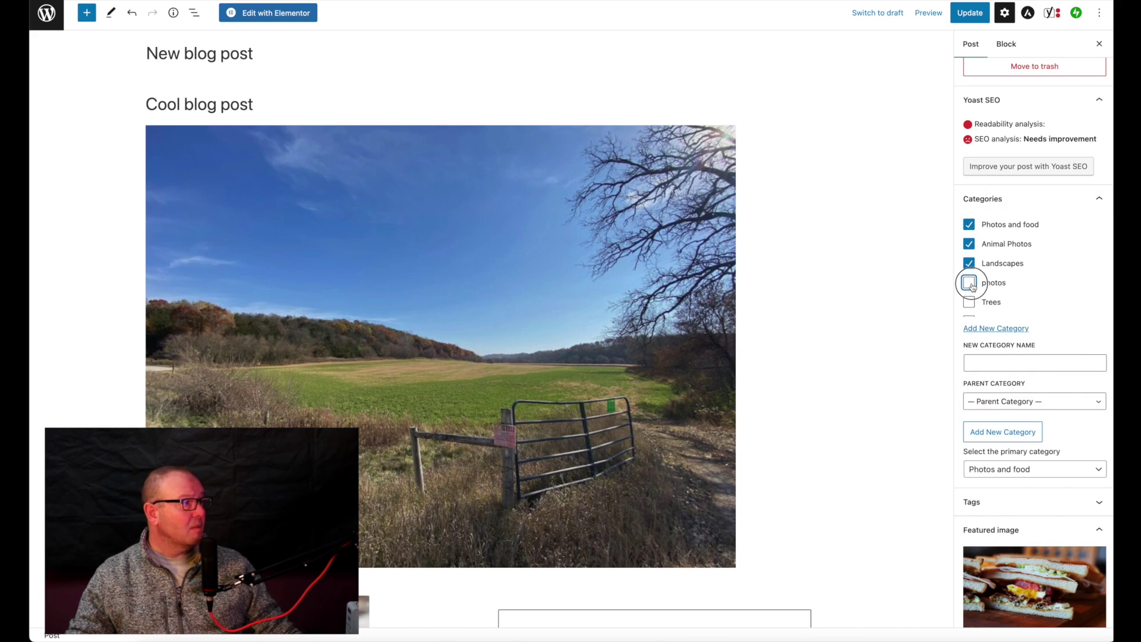
{"action": "left_click", "coordinate": [969, 283]}
{"action": "left_click", "coordinate": [969, 302]}
{"action": "scroll", "coordinate": [987, 300], "scroll_direction": "down", "scroll_amount": 1}
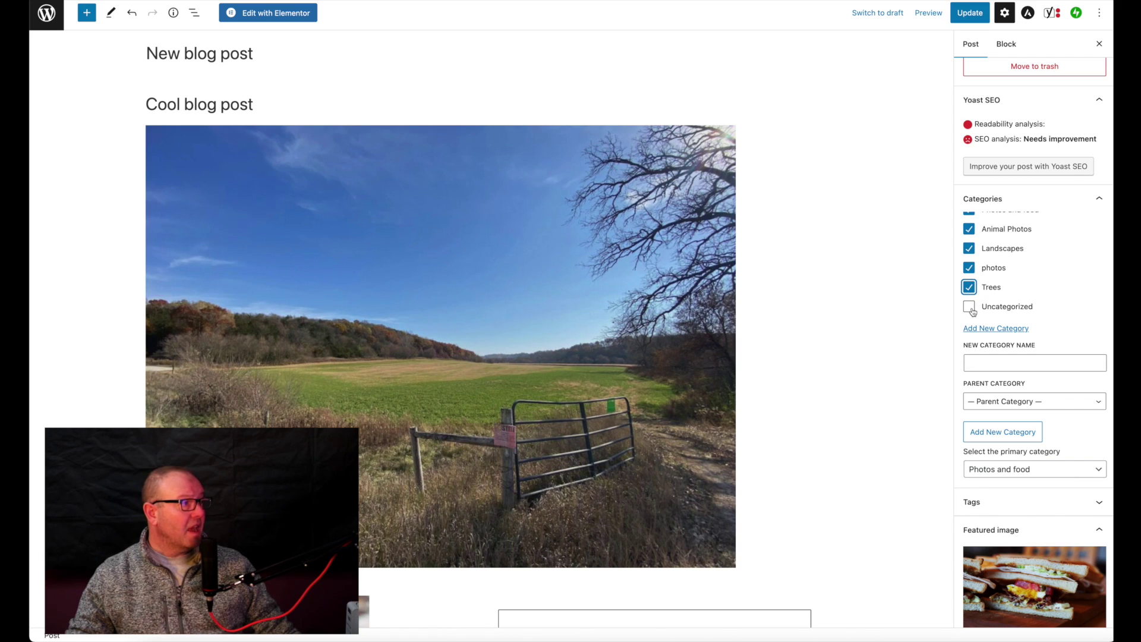
Step: Remove the Trees, photos, Landscapes and Animal Photos categories from the post, keeping only Photos and food
{"action": "left_click", "coordinate": [969, 287]}
{"action": "left_click", "coordinate": [969, 268]}
{"action": "left_click", "coordinate": [969, 249]}
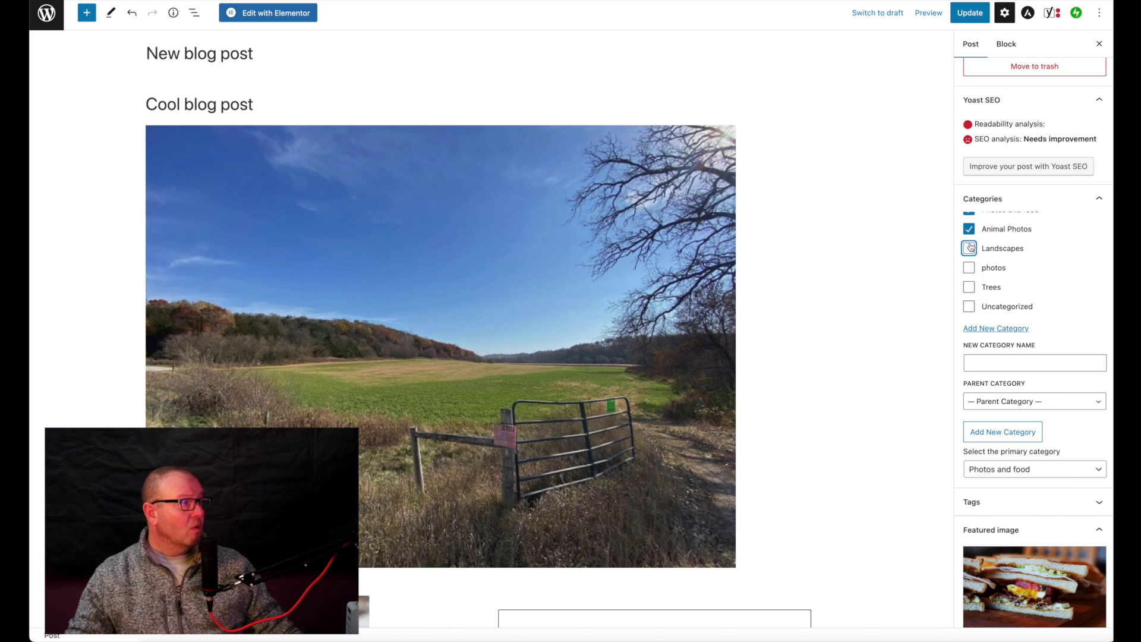
{"action": "left_click", "coordinate": [970, 229]}
{"action": "scroll", "coordinate": [972, 238], "scroll_direction": "up", "scroll_amount": 1}
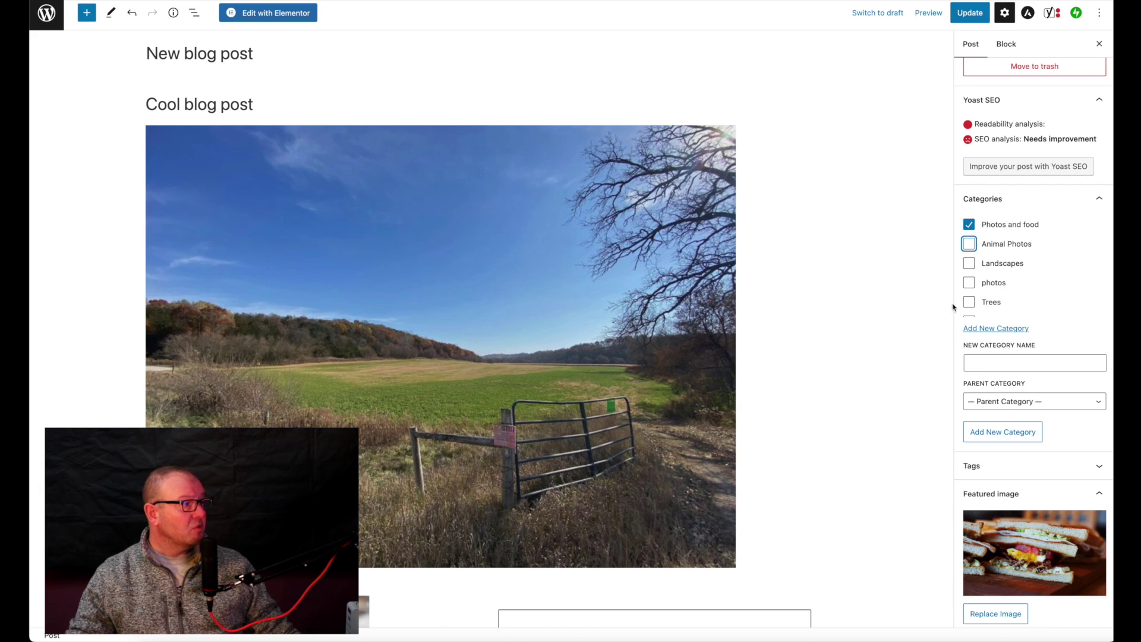
Step: Review the post's featured image setting and content, and update the published post
{"action": "scroll", "coordinate": [1018, 446], "scroll_direction": "down", "scroll_amount": 2}
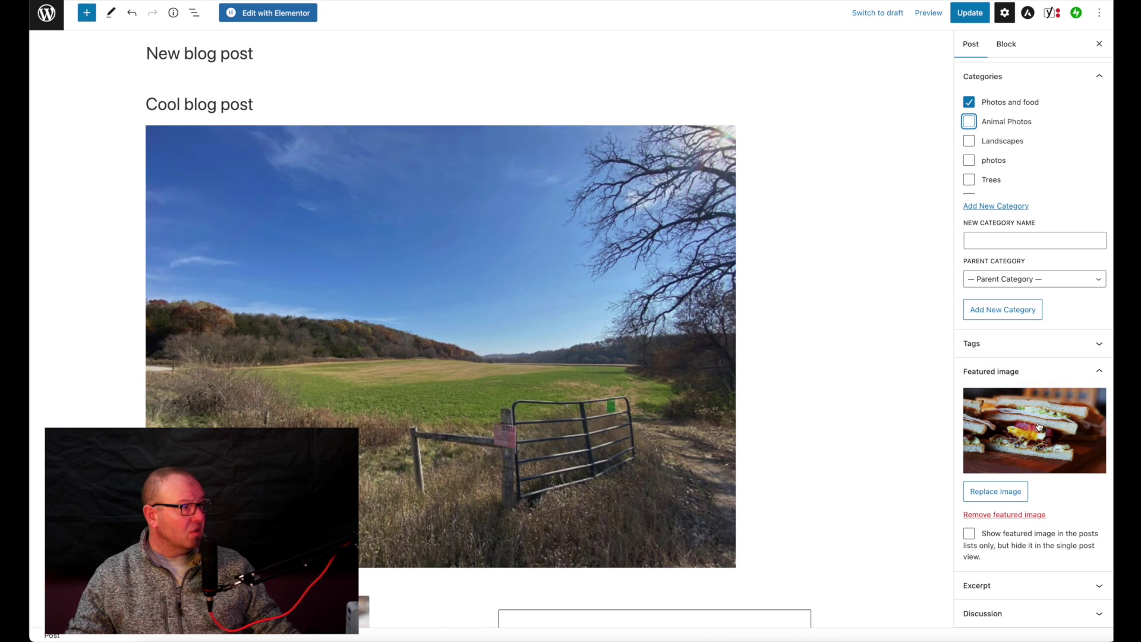
{"action": "scroll", "coordinate": [779, 428], "scroll_direction": "down", "scroll_amount": 10}
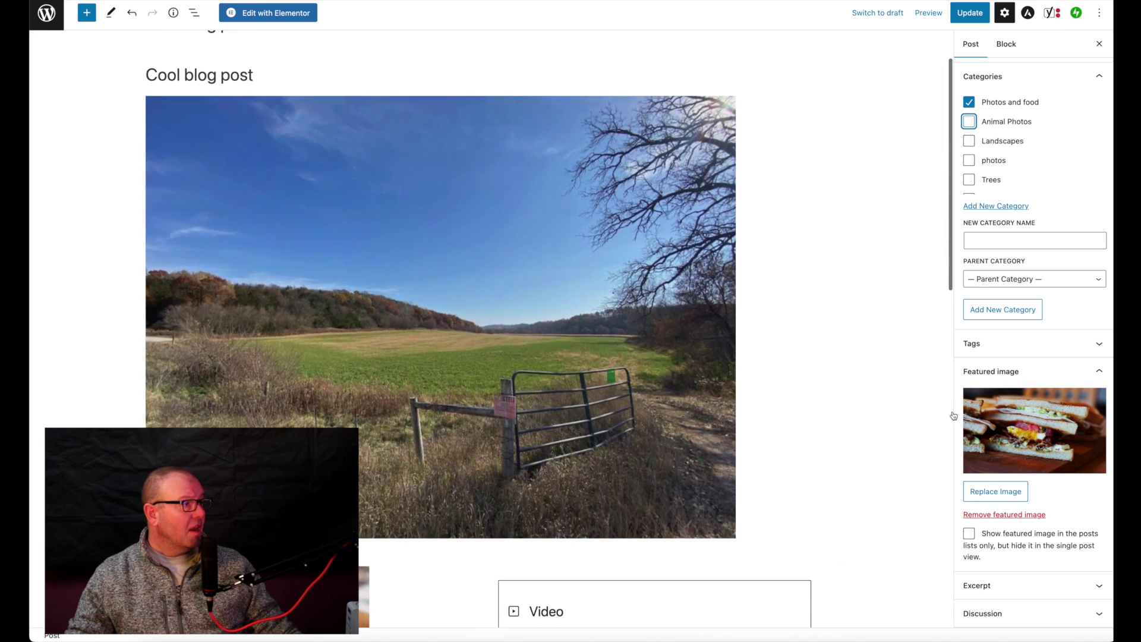
{"action": "scroll", "coordinate": [903, 430], "scroll_direction": "up", "scroll_amount": 10}
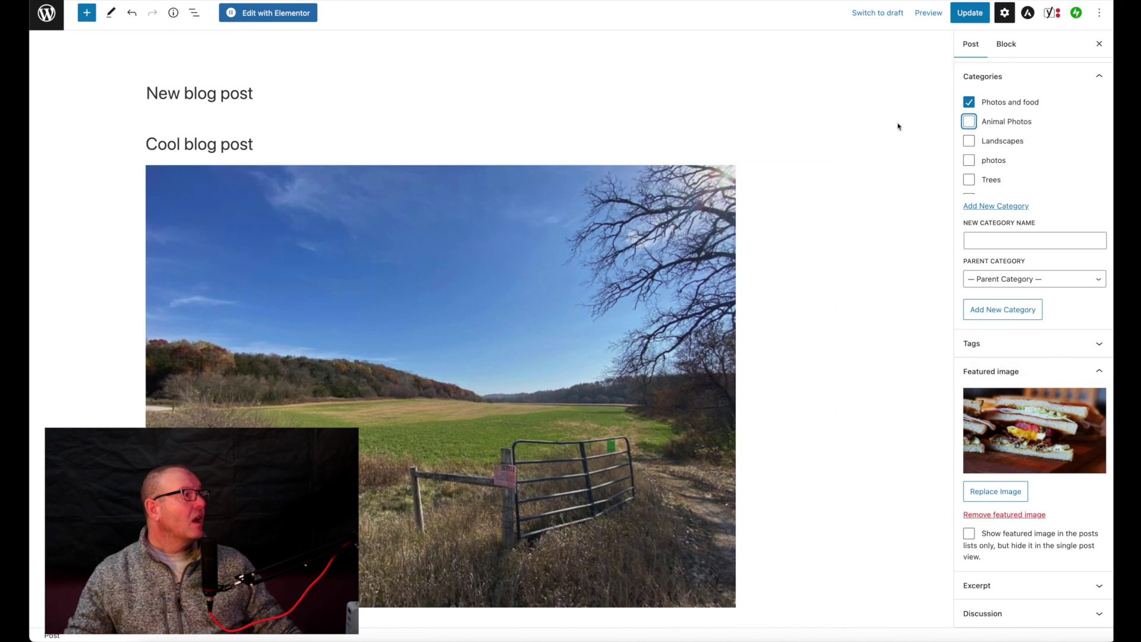
{"action": "left_click", "coordinate": [971, 17]}
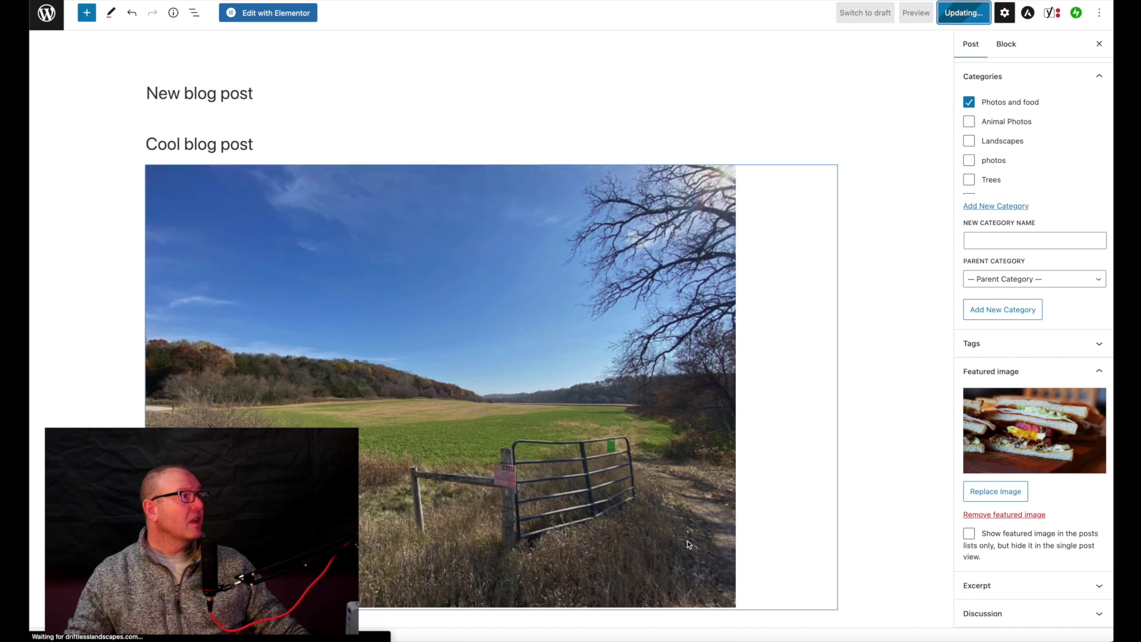